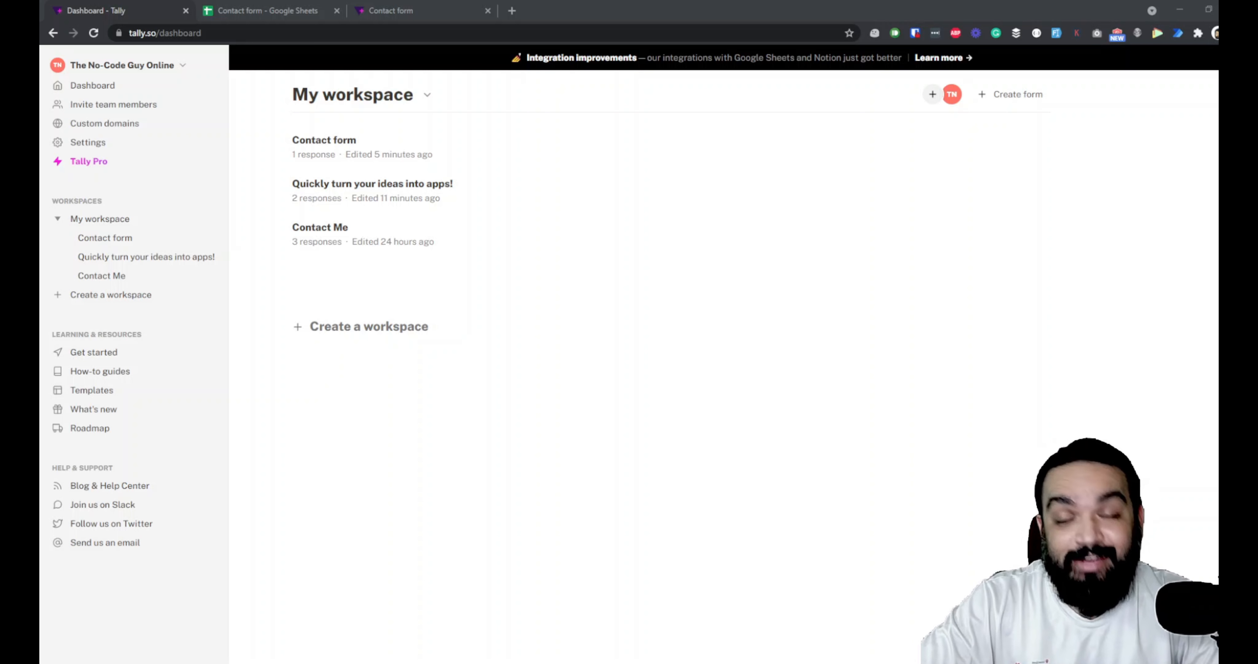
Open the "Quickly turn your ideas into apps!" form and look through its response summary.
{"action": "left_click", "coordinate": [712, 593]}
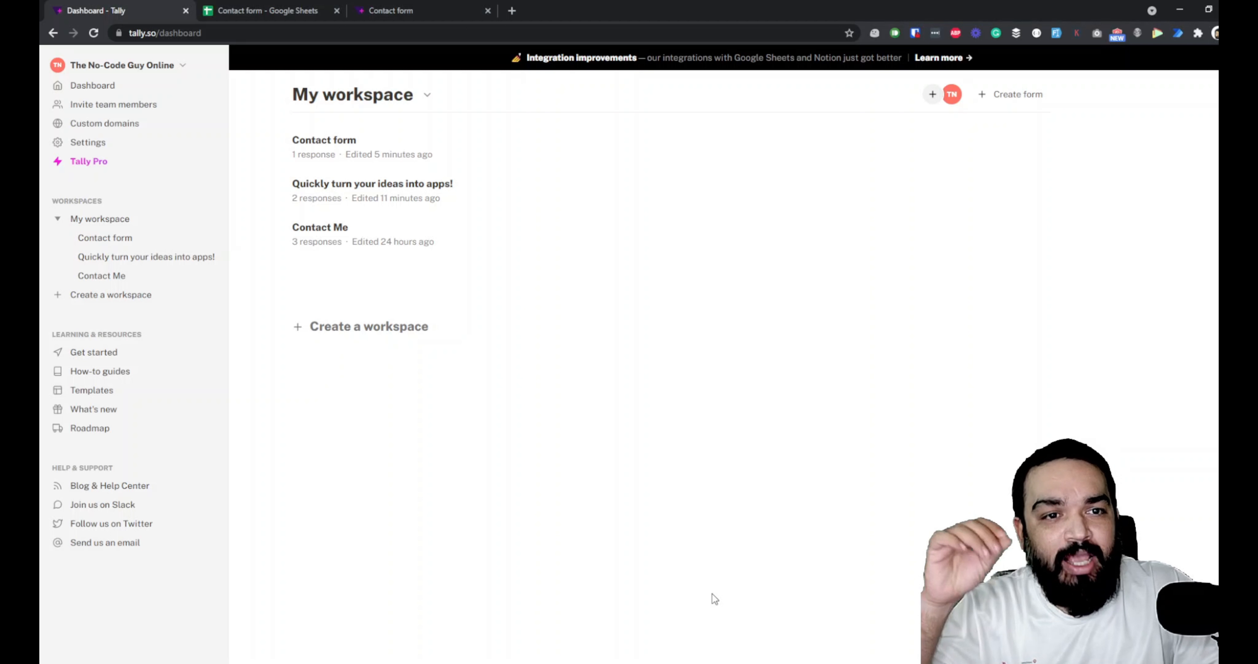
{"action": "left_click", "coordinate": [442, 198]}
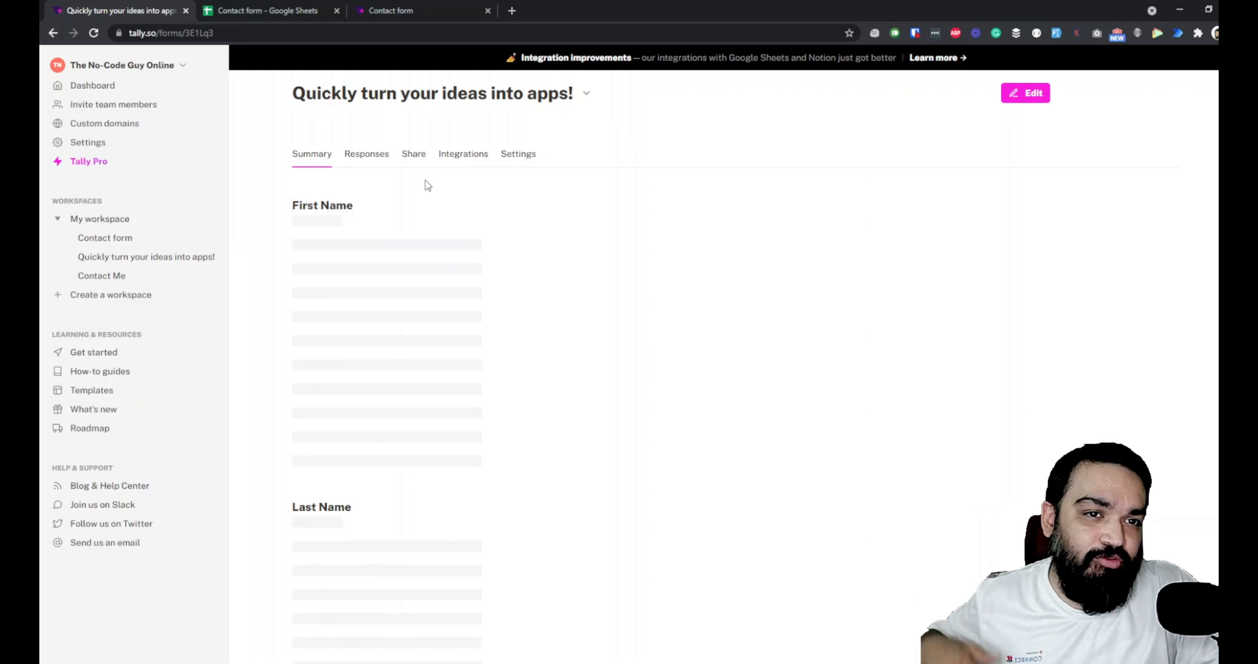
{"action": "scroll", "coordinate": [513, 256], "scroll_direction": "down", "scroll_amount": 10}
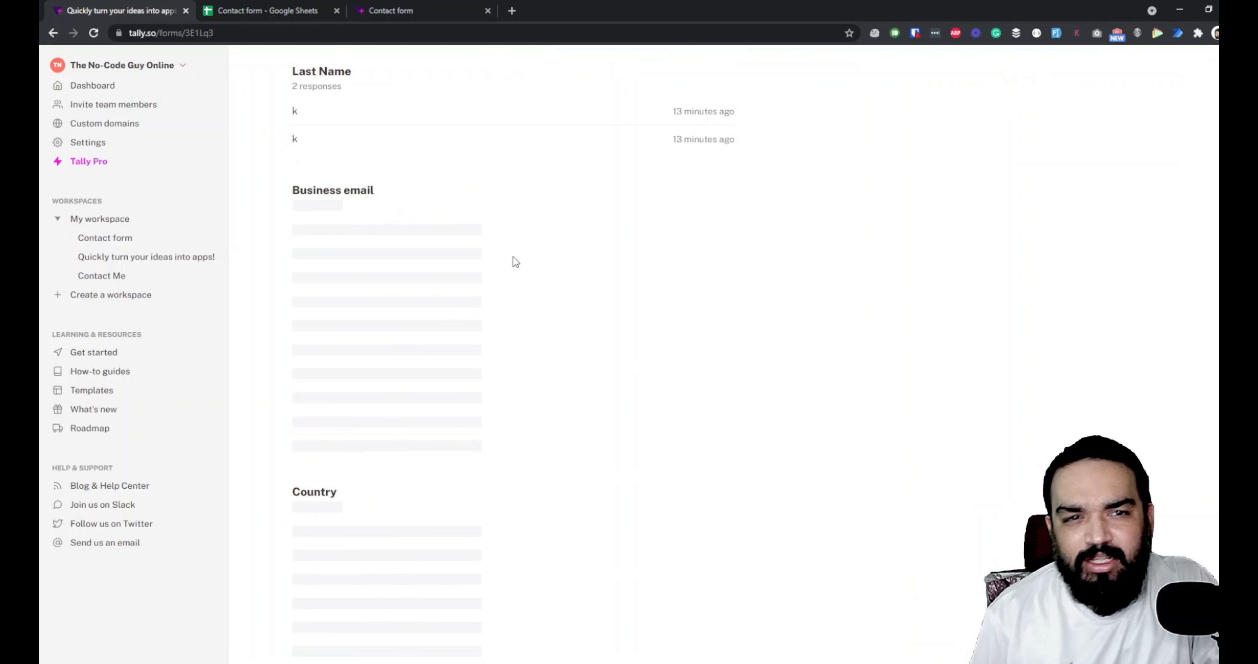
{"action": "scroll", "coordinate": [514, 260], "scroll_direction": "up", "scroll_amount": 3}
{"action": "scroll", "coordinate": [514, 260], "scroll_direction": "down", "scroll_amount": 3}
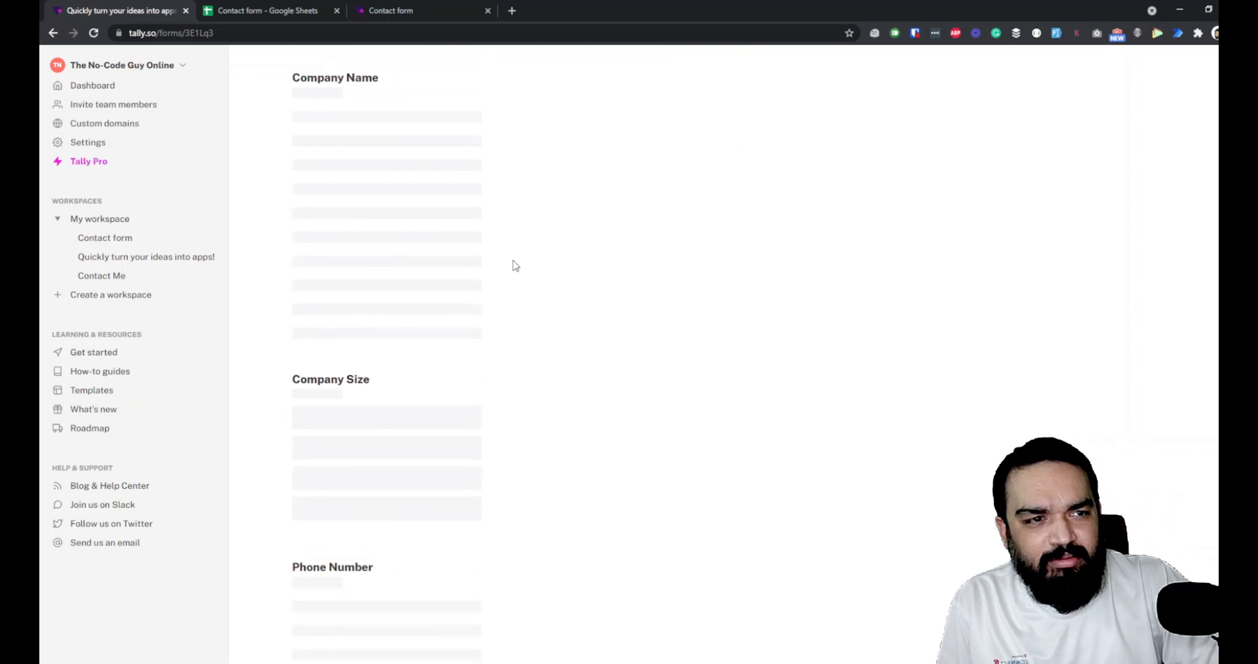
{"action": "scroll", "coordinate": [518, 256], "scroll_direction": "up", "scroll_amount": 10}
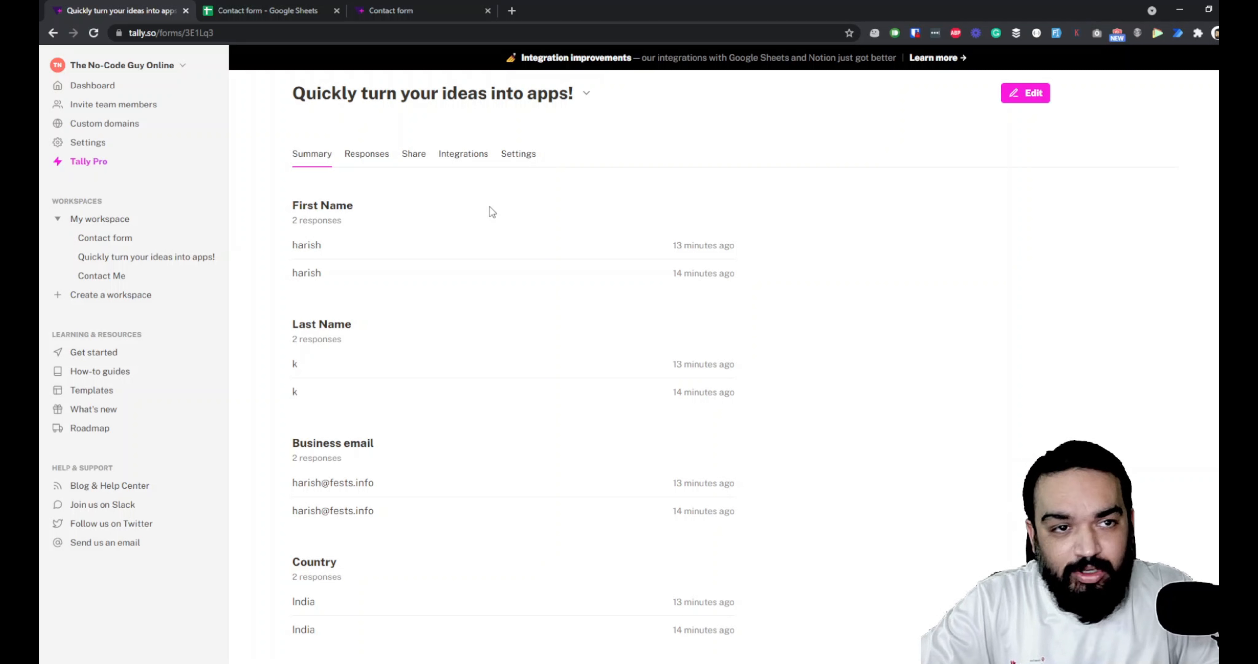
Start connecting the form to Notion from its integrations and bring up the Notion login.
{"action": "left_click", "coordinate": [460, 154]}
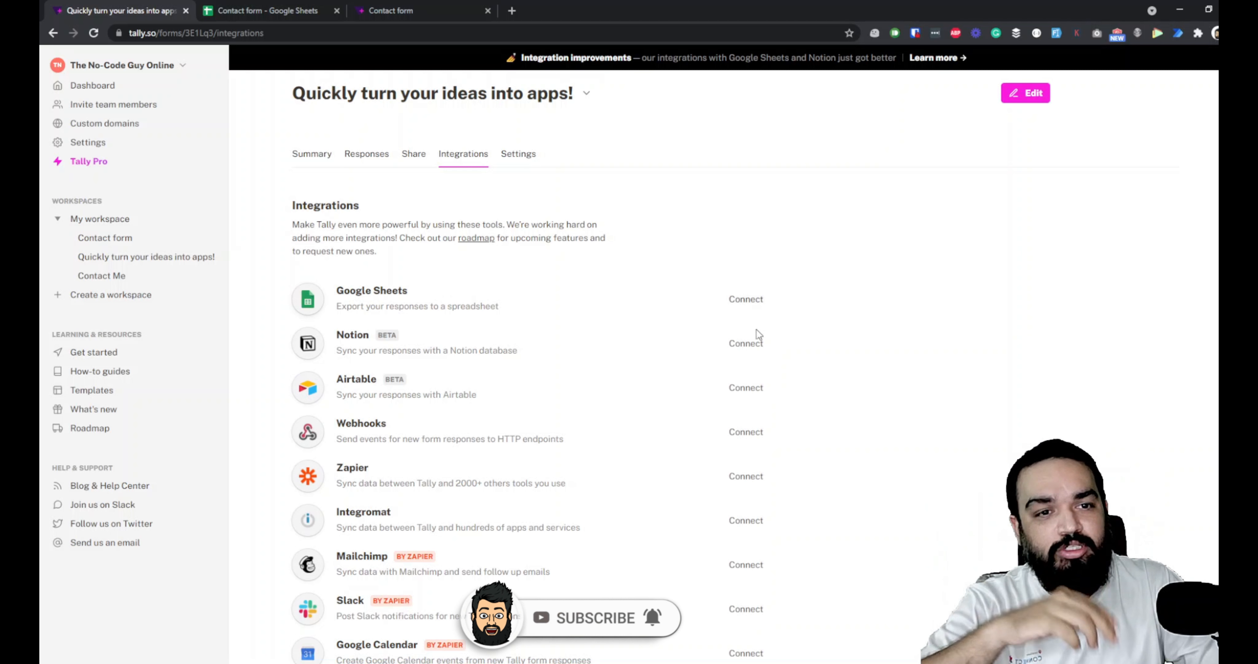
{"action": "left_click", "coordinate": [744, 344]}
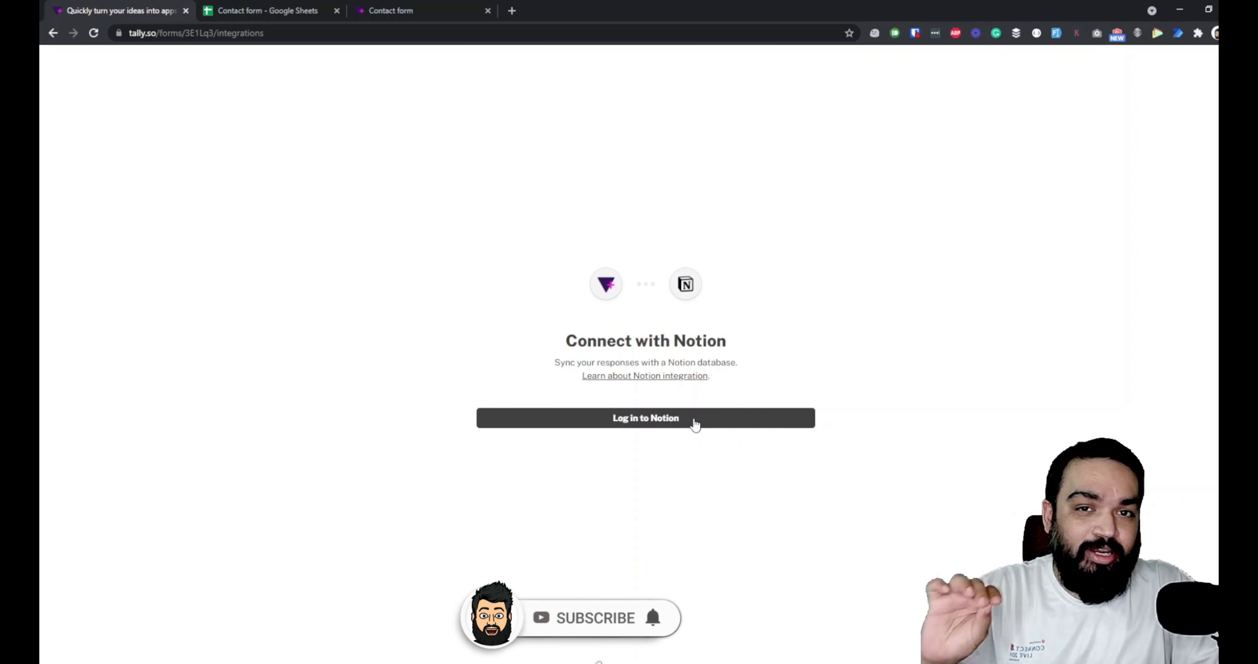
{"action": "left_click", "coordinate": [696, 424]}
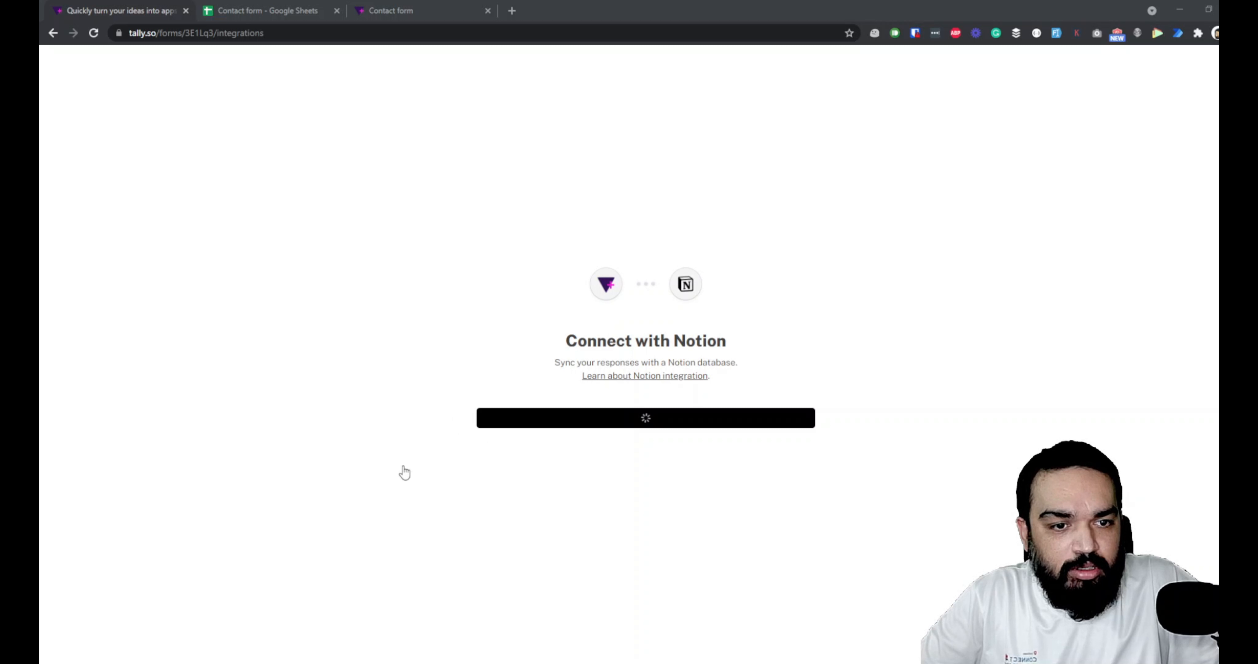
{"action": "left_click", "coordinate": [392, 645]}
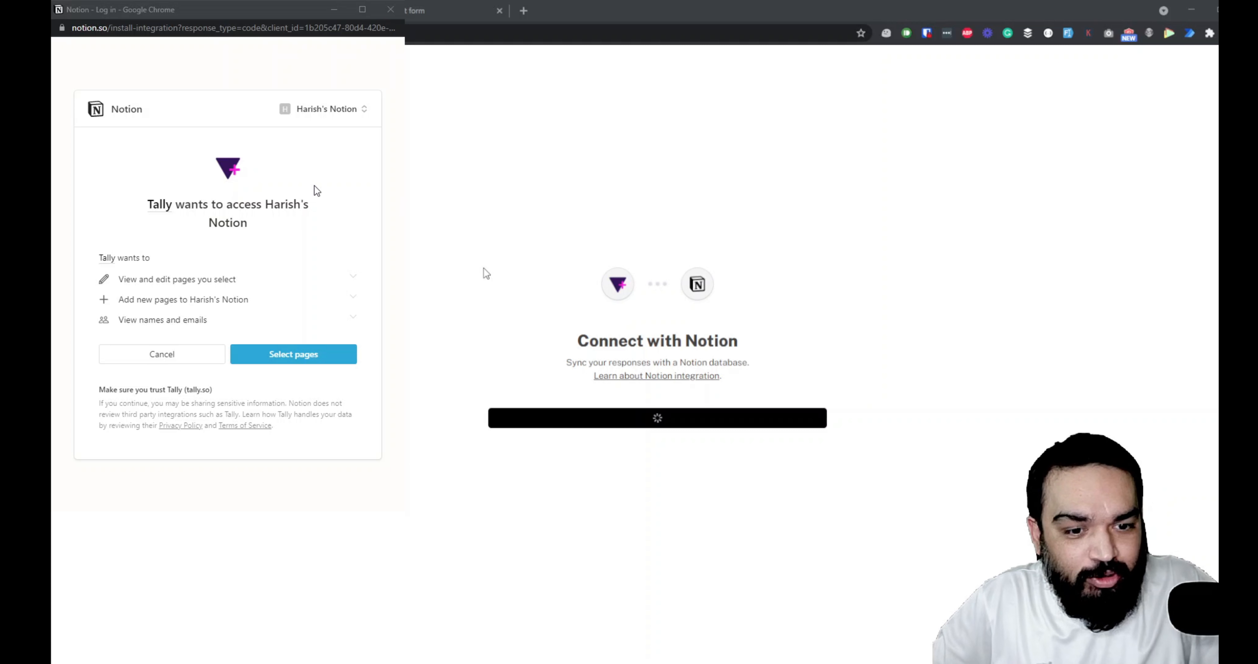
Authorize Tally for the Notion workspace by going through the page selection and allowing access.
{"action": "left_click", "coordinate": [310, 481]}
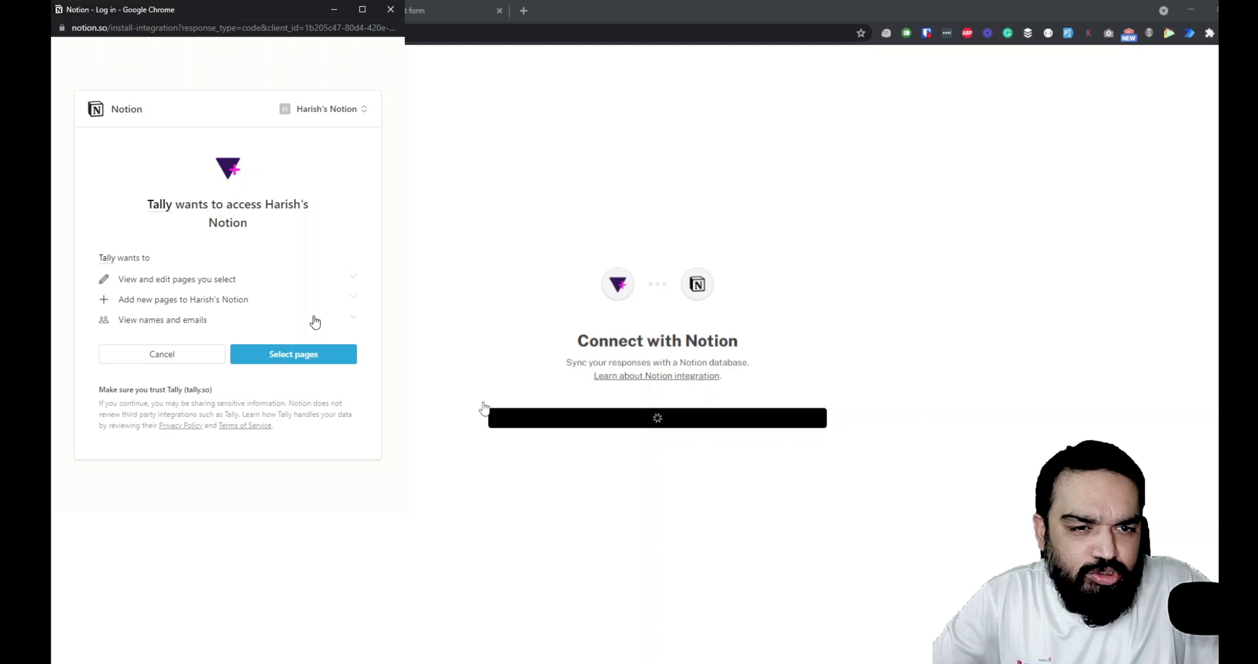
{"action": "left_click", "coordinate": [311, 356]}
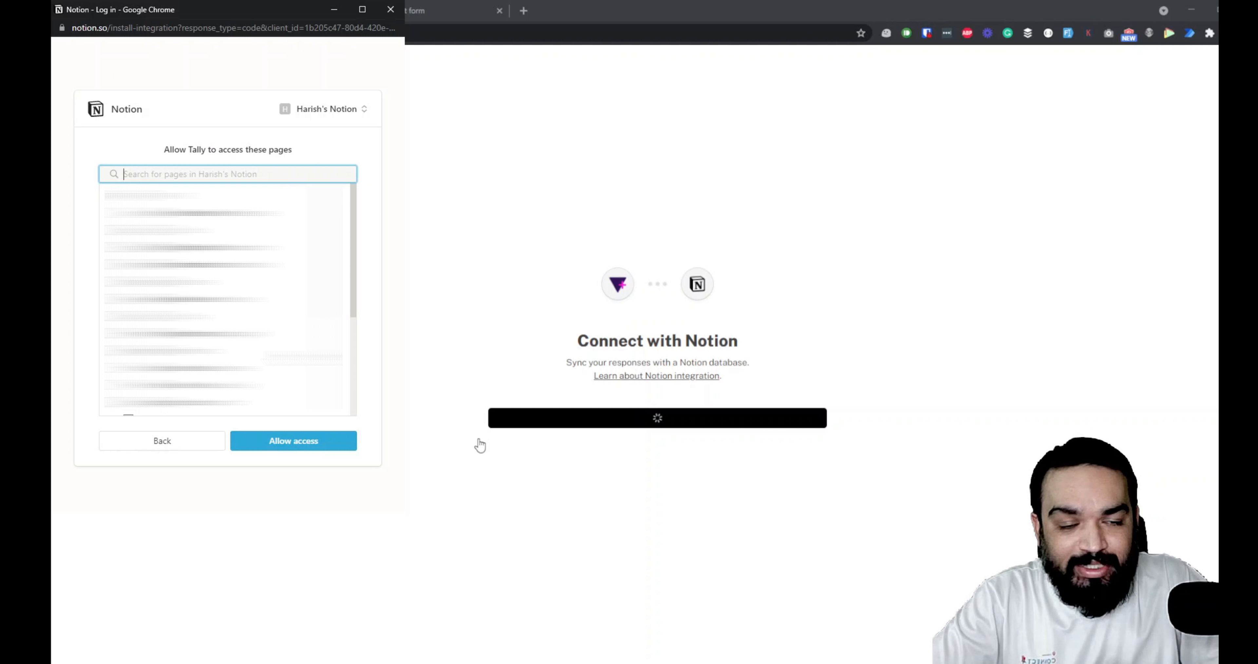
{"action": "left_click_drag", "start_coordinate": [355, 266], "coordinate": [355, 398]}
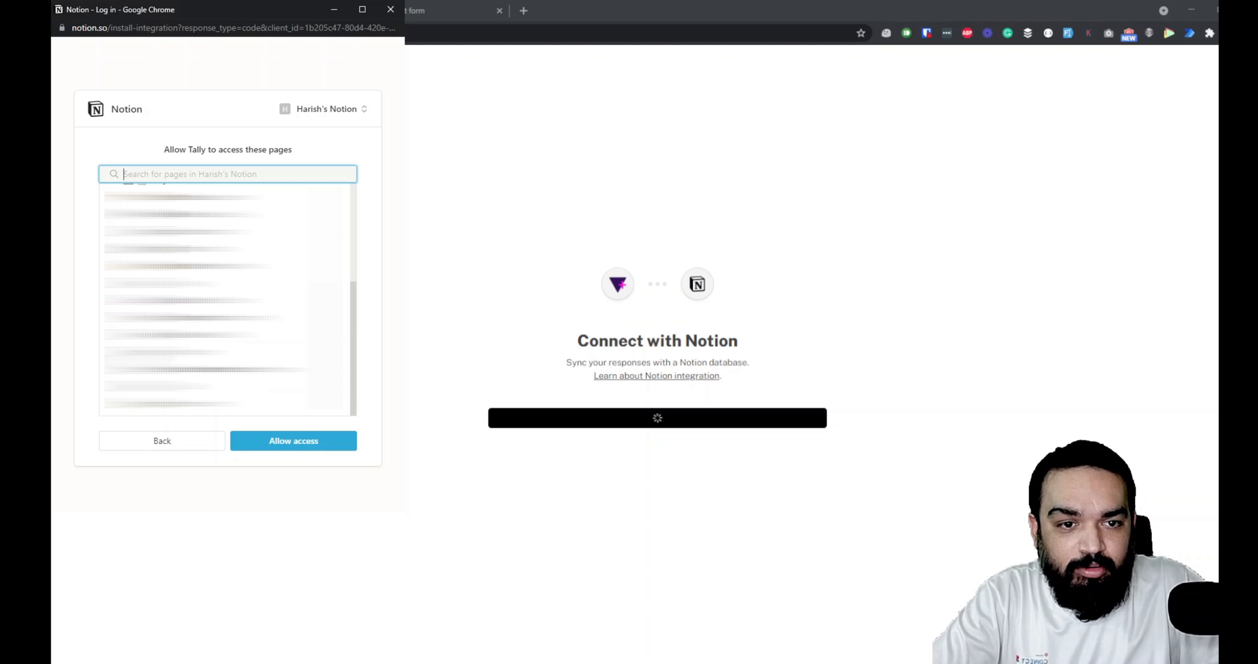
{"action": "left_click", "coordinate": [278, 443]}
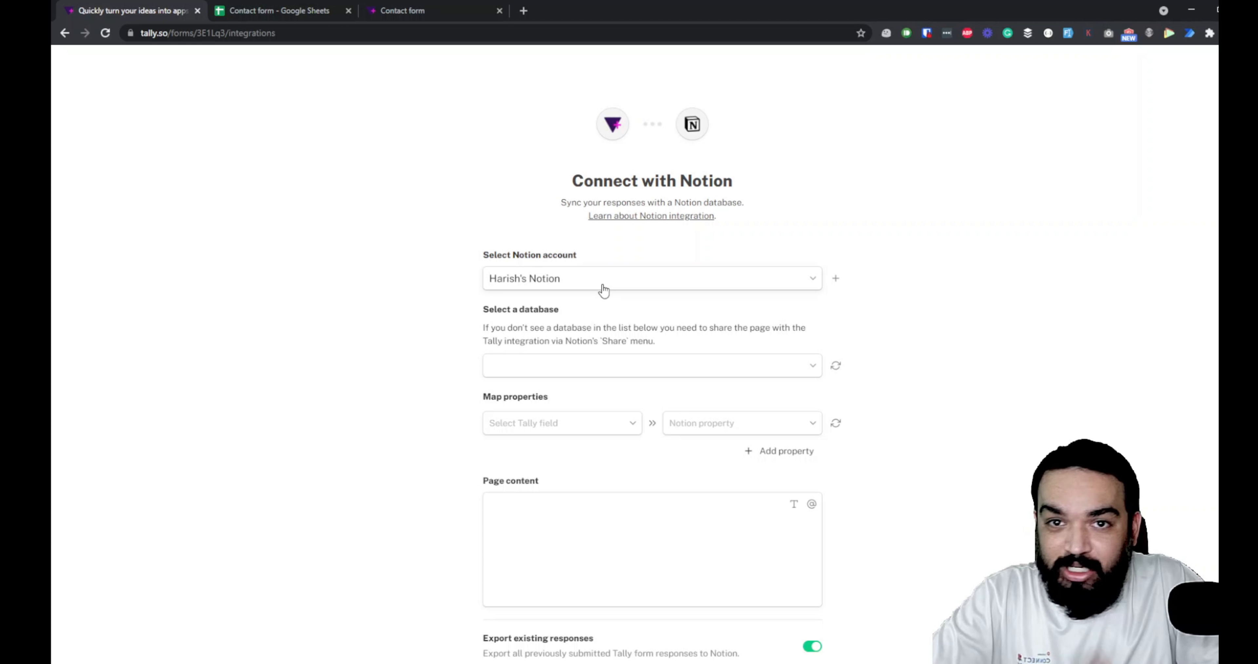
Check the connection's database list for available Notion databases, and open notion.so in a new browser tab.
{"action": "left_click", "coordinate": [651, 361]}
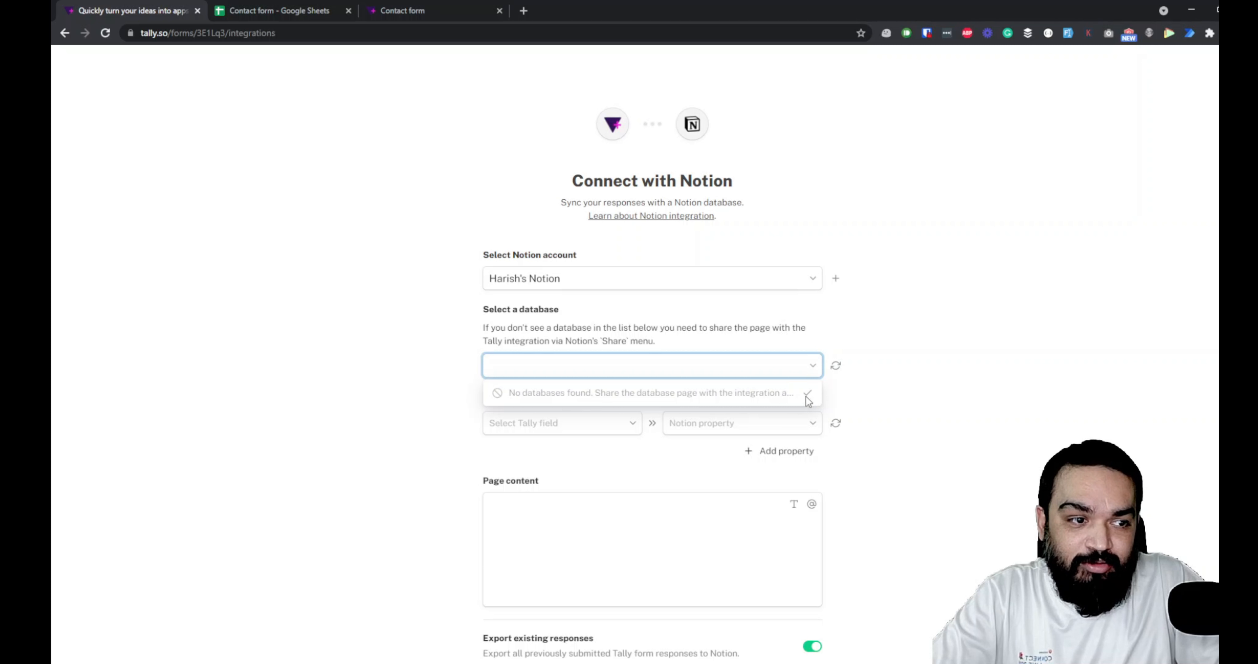
{"action": "left_click", "coordinate": [745, 376]}
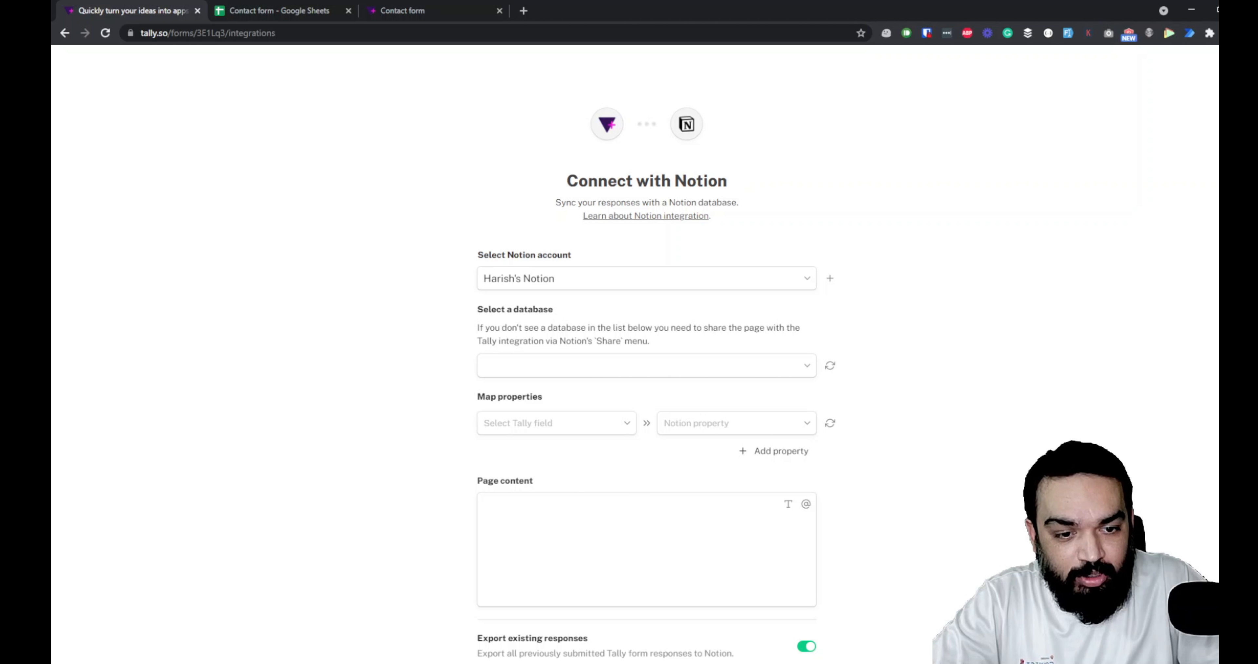
{"action": "left_click", "coordinate": [523, 10]}
{"action": "type", "text": "notion.so"}
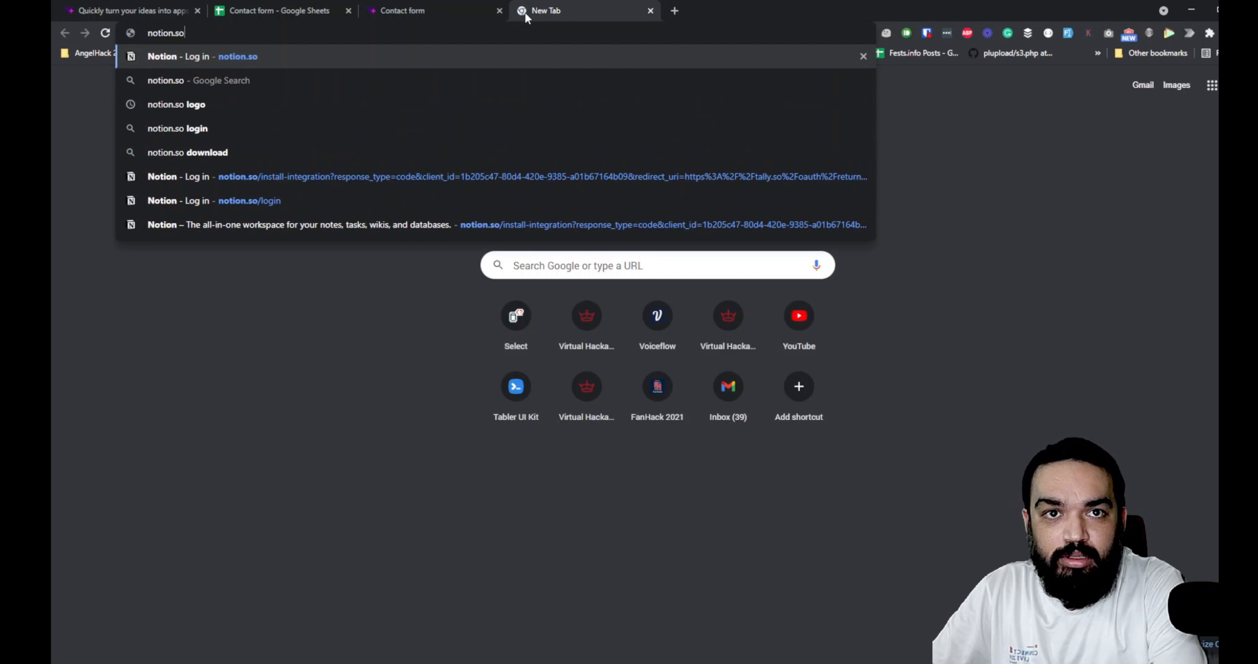
{"action": "key", "text": "Return"}
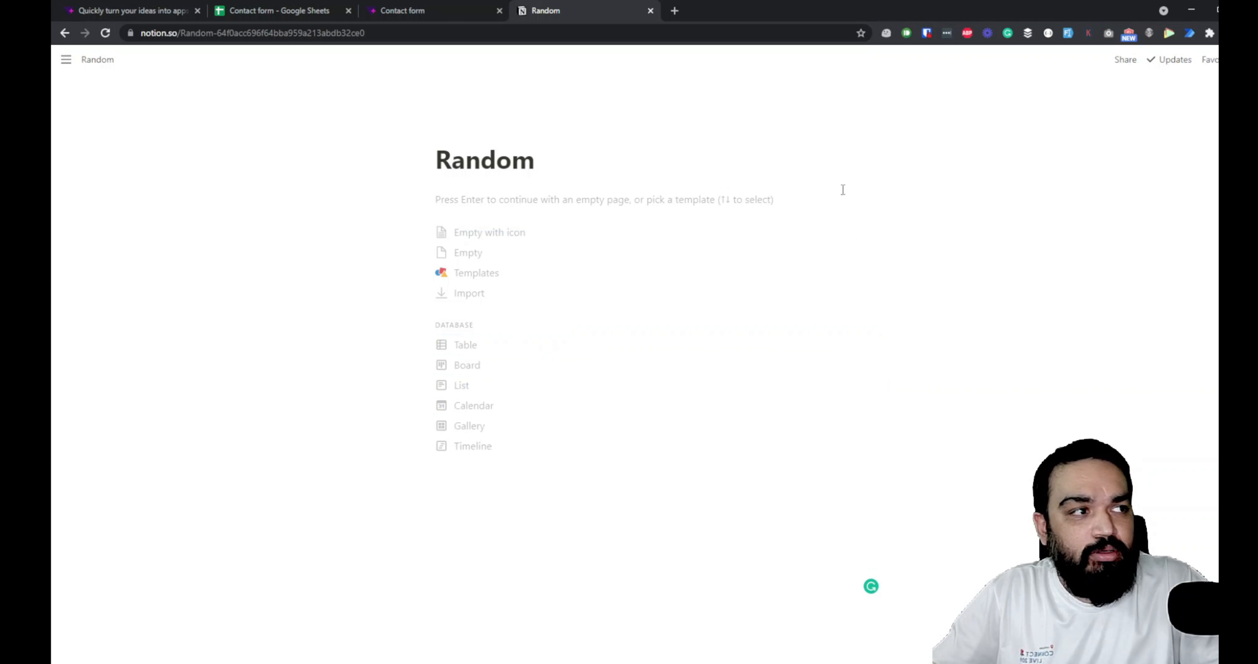
Open the sharing settings of the Random page and turn on sharing to the web.
{"action": "left_click", "coordinate": [1129, 58]}
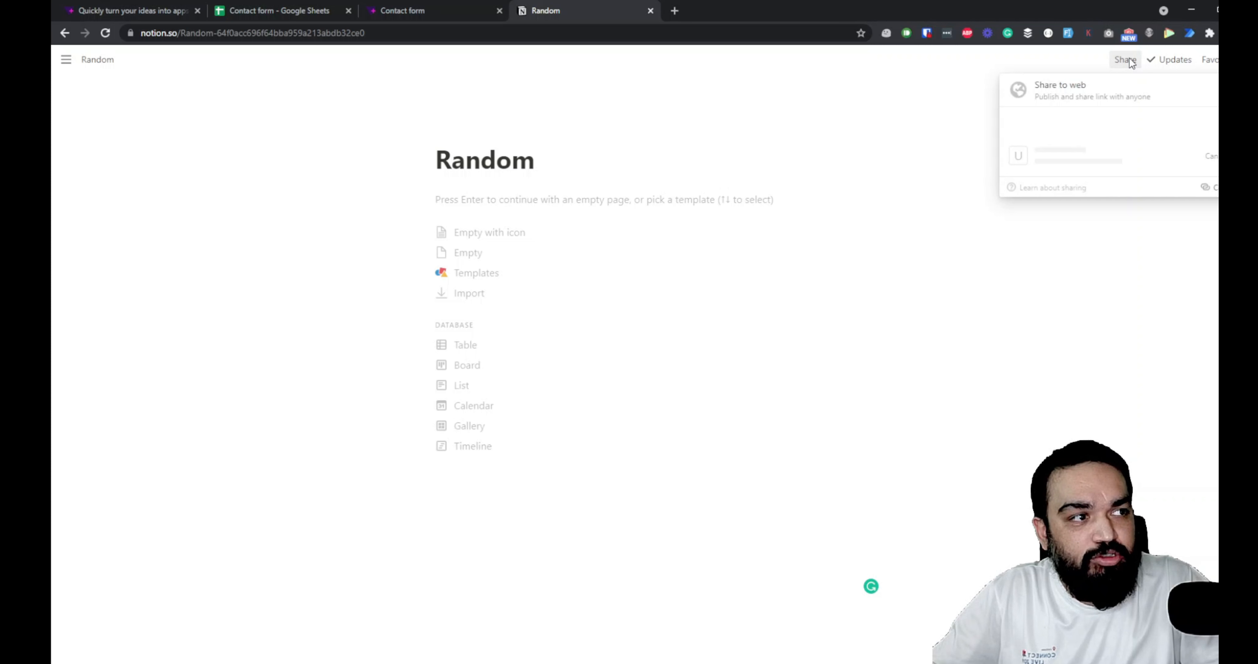
{"action": "left_click", "coordinate": [1181, 109]}
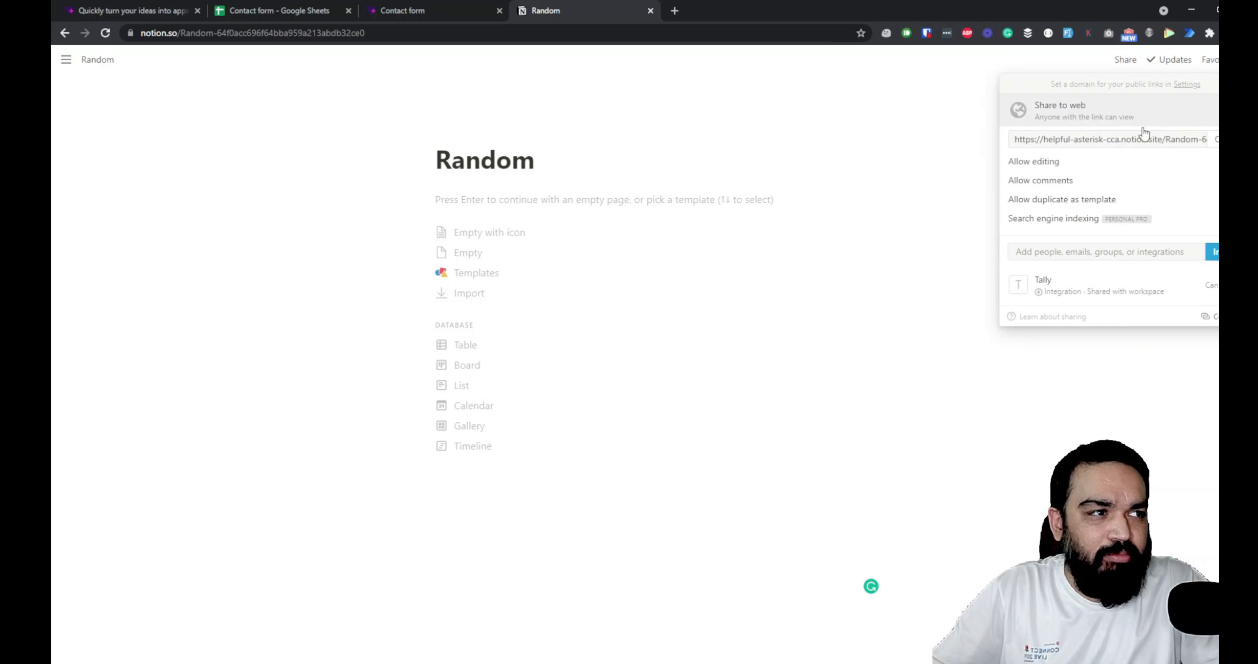
{"action": "mouse_move", "coordinate": [1088, 200]}
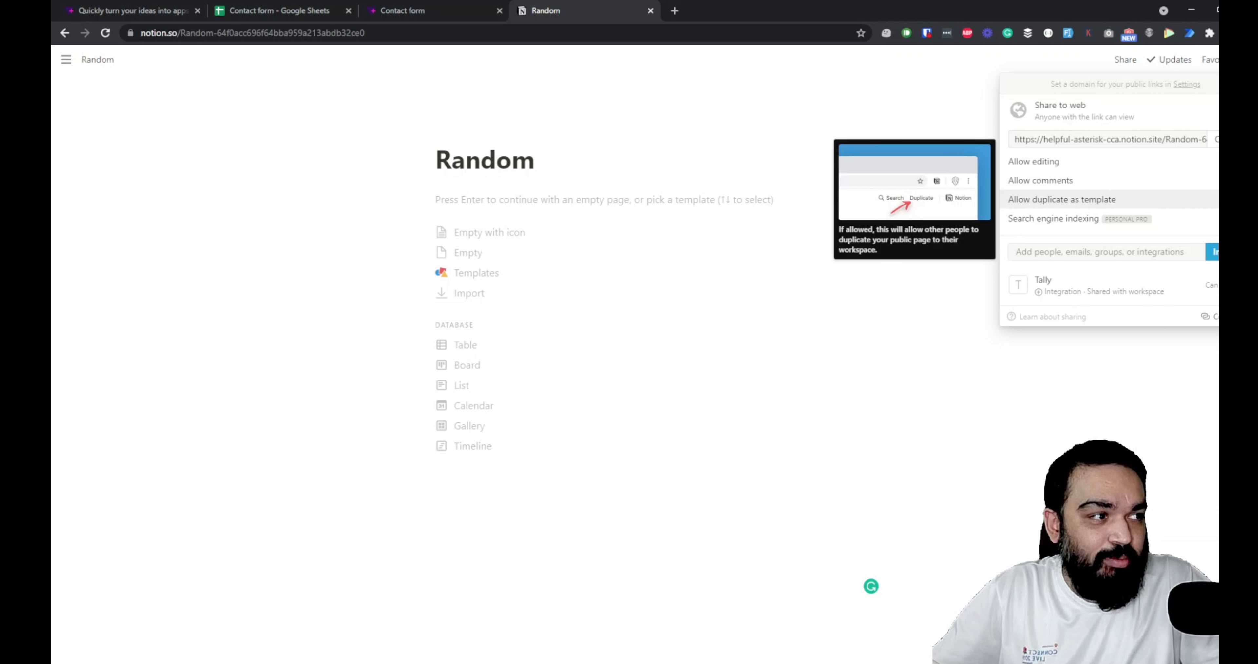
Close the browser tabs holding the submitted Contact form and its Google Sheets responses.
{"action": "left_click", "coordinate": [413, 12]}
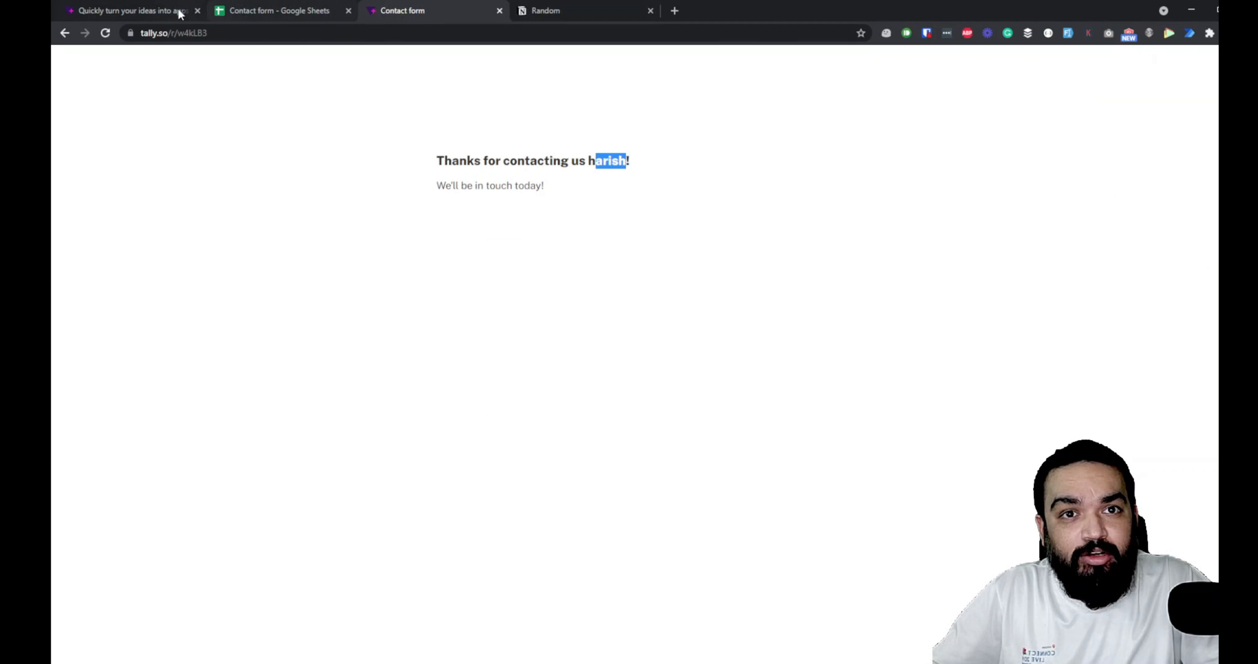
{"action": "left_click", "coordinate": [499, 10]}
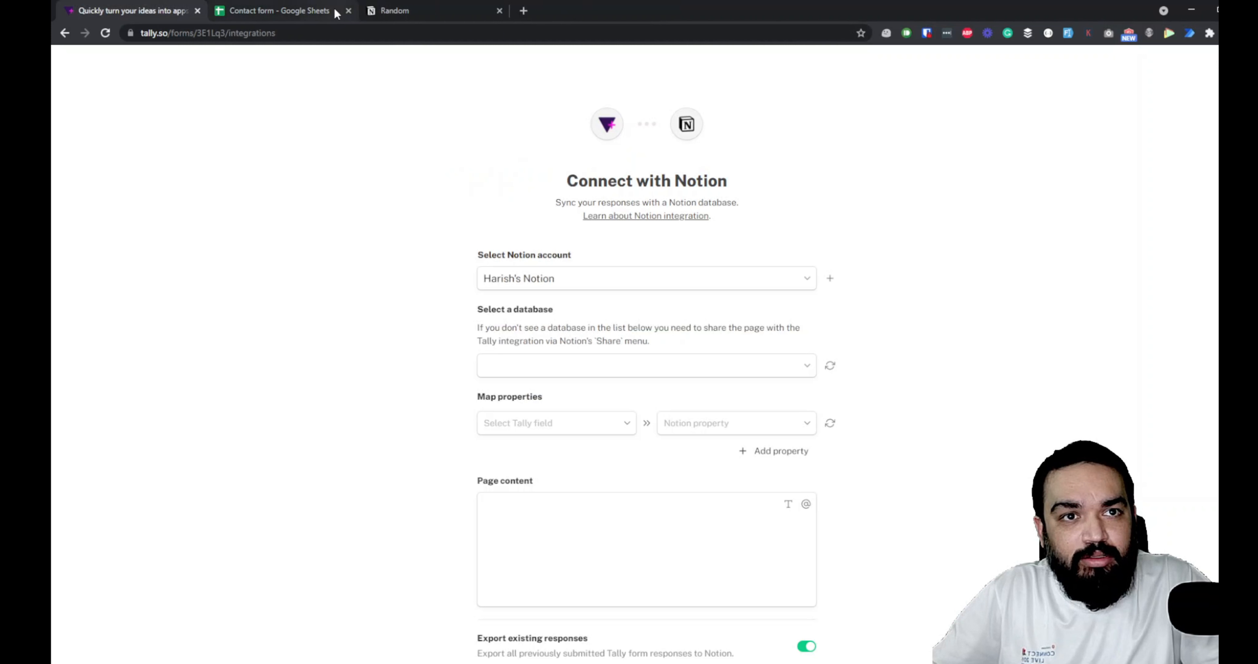
{"action": "left_click", "coordinate": [348, 10]}
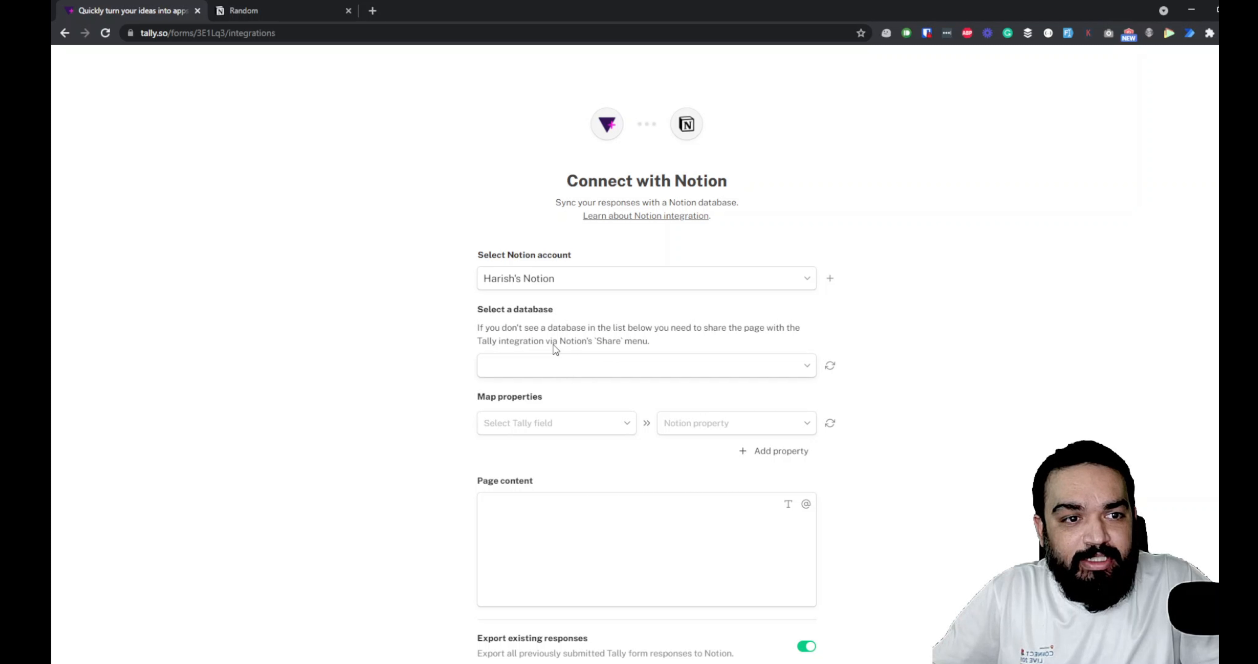
Read the hint on sharing a database with Tally, and turn off web sharing of the Random page in Notion.
{"action": "left_click_drag", "start_coordinate": [500, 327], "coordinate": [811, 344]}
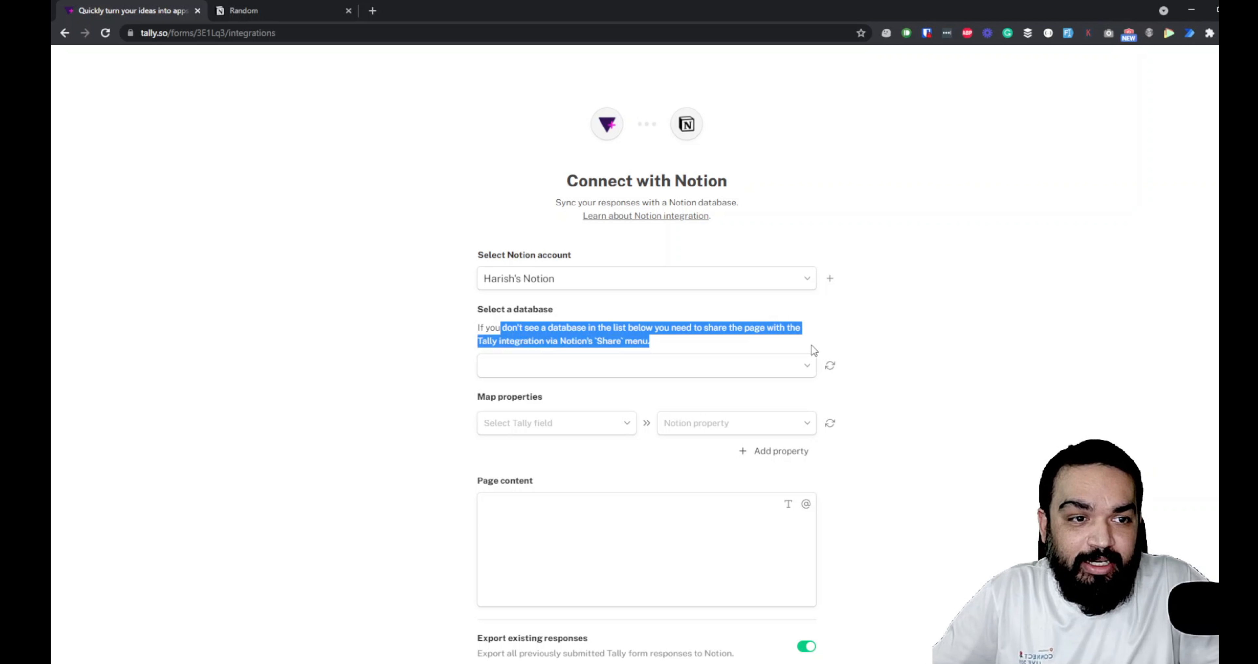
{"action": "left_click", "coordinate": [271, 12]}
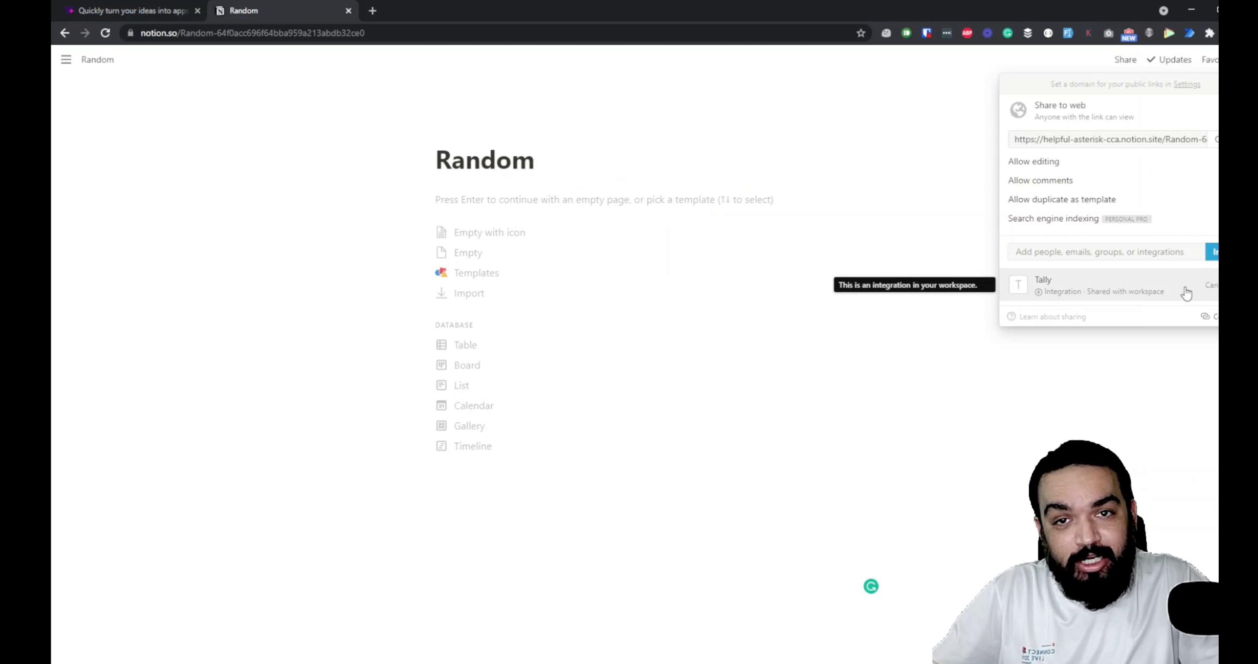
{"action": "left_click", "coordinate": [1196, 107]}
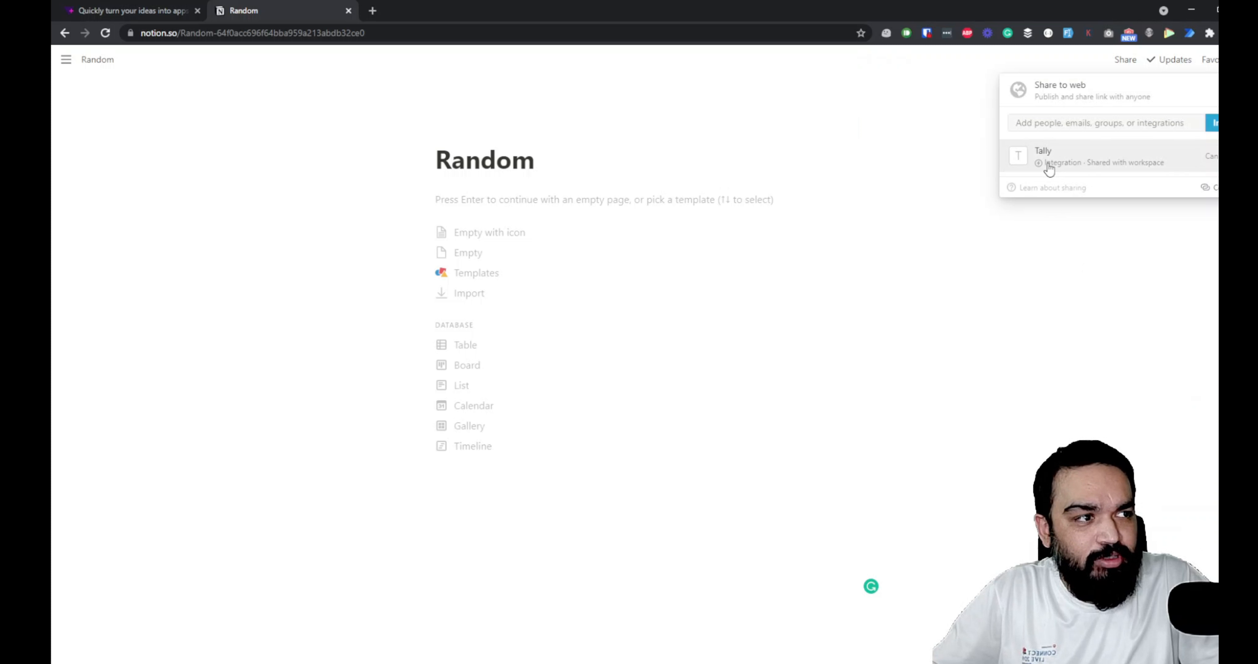
Insert an inline table into the empty body of the Random page.
{"action": "left_click", "coordinate": [521, 203]}
{"action": "left_click", "coordinate": [521, 203]}
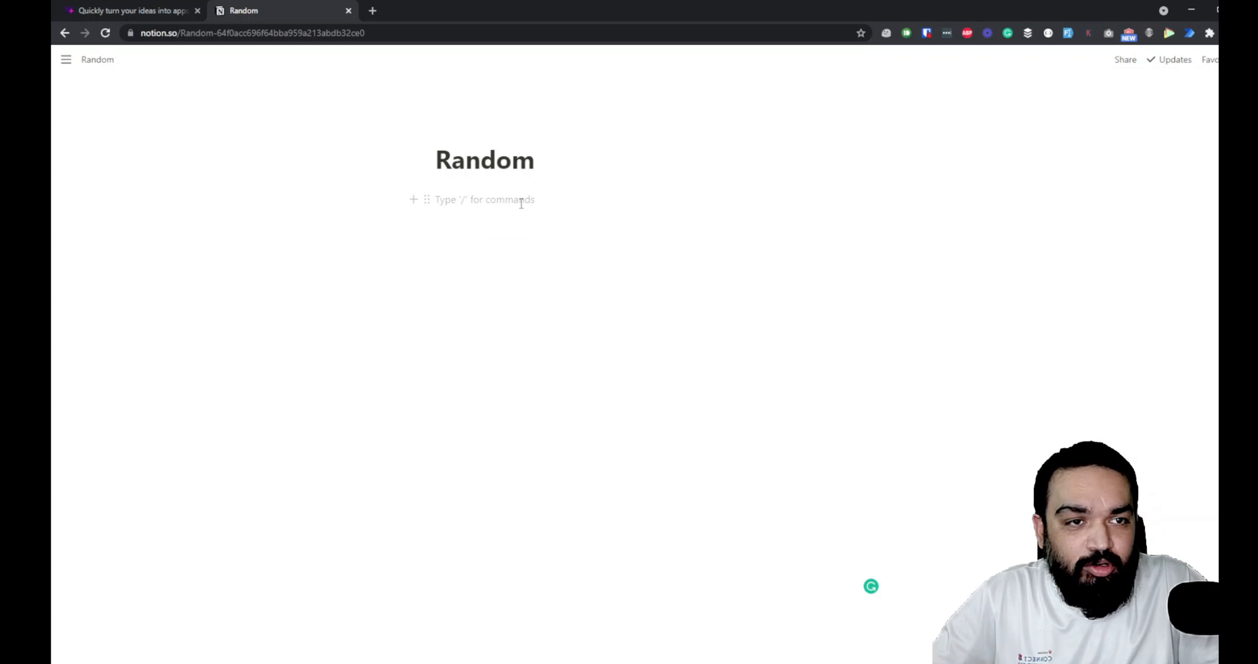
{"action": "type", "text": "/"}
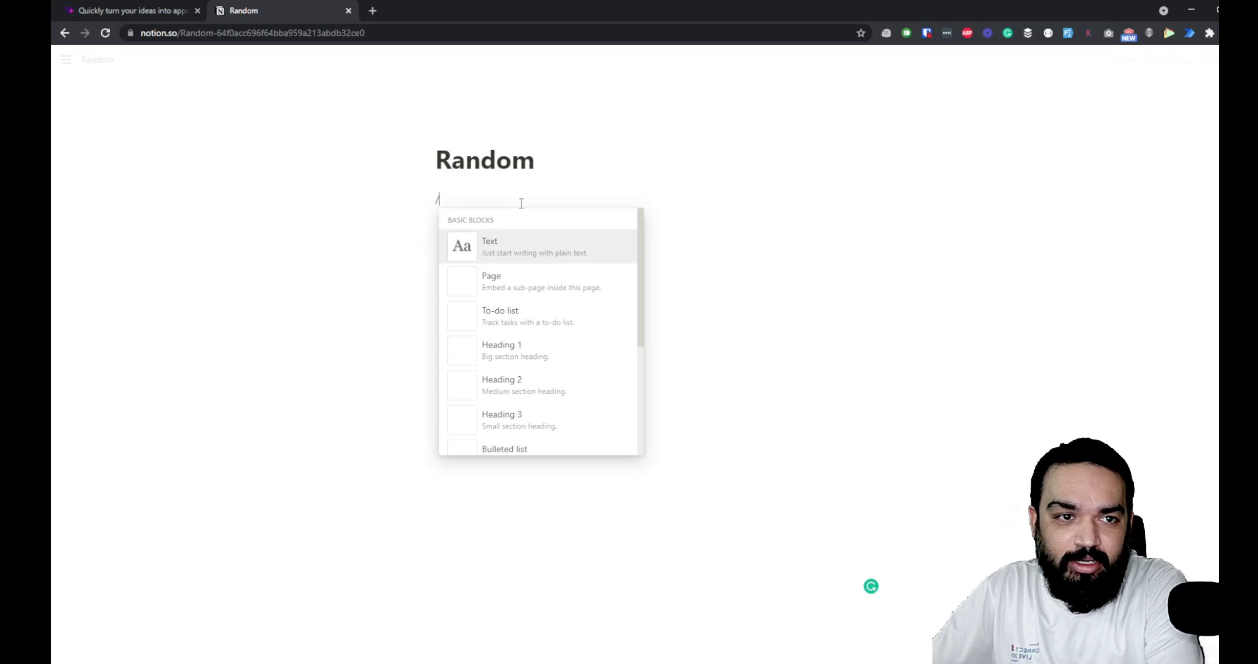
{"action": "type", "text": "tab"}
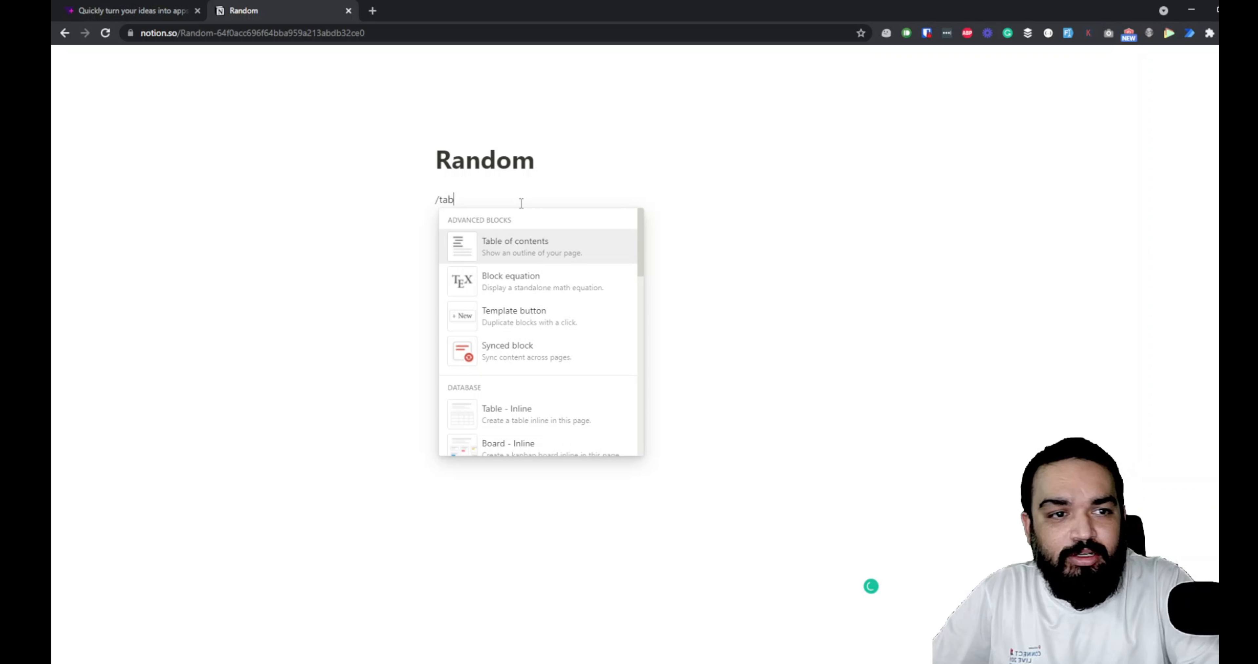
{"action": "left_click", "coordinate": [511, 414]}
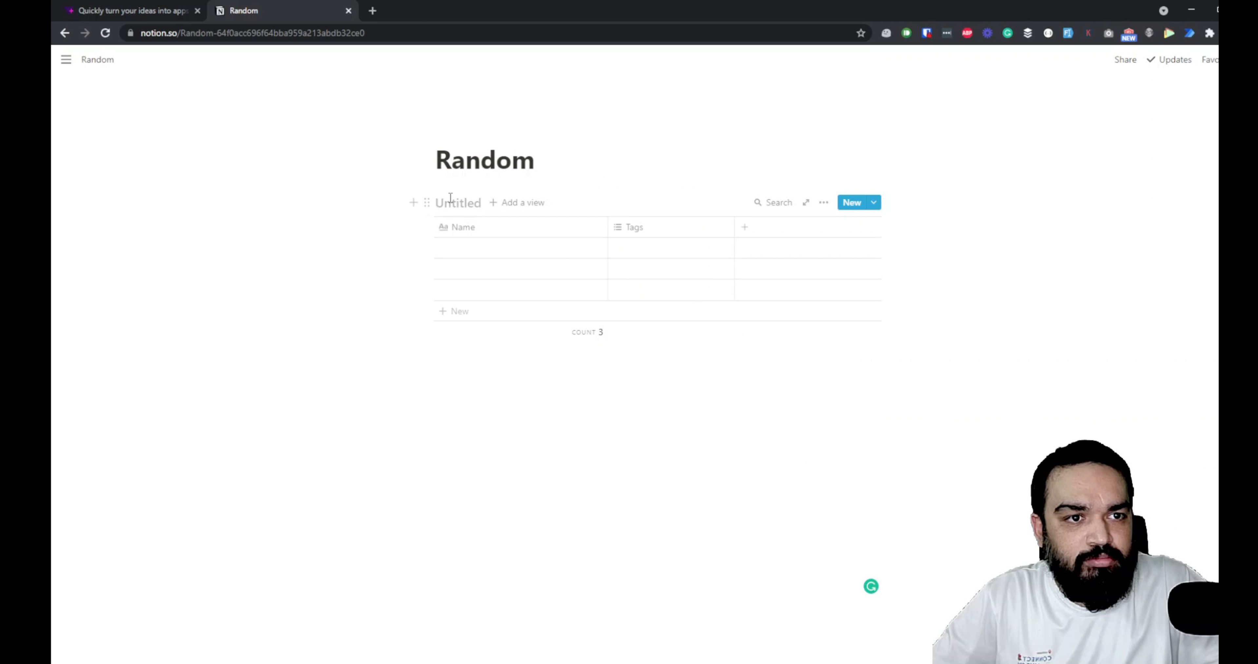
Title the new inline table "Tally.so Submissions".
{"action": "left_click", "coordinate": [450, 198]}
{"action": "type", "text": "Tally"}
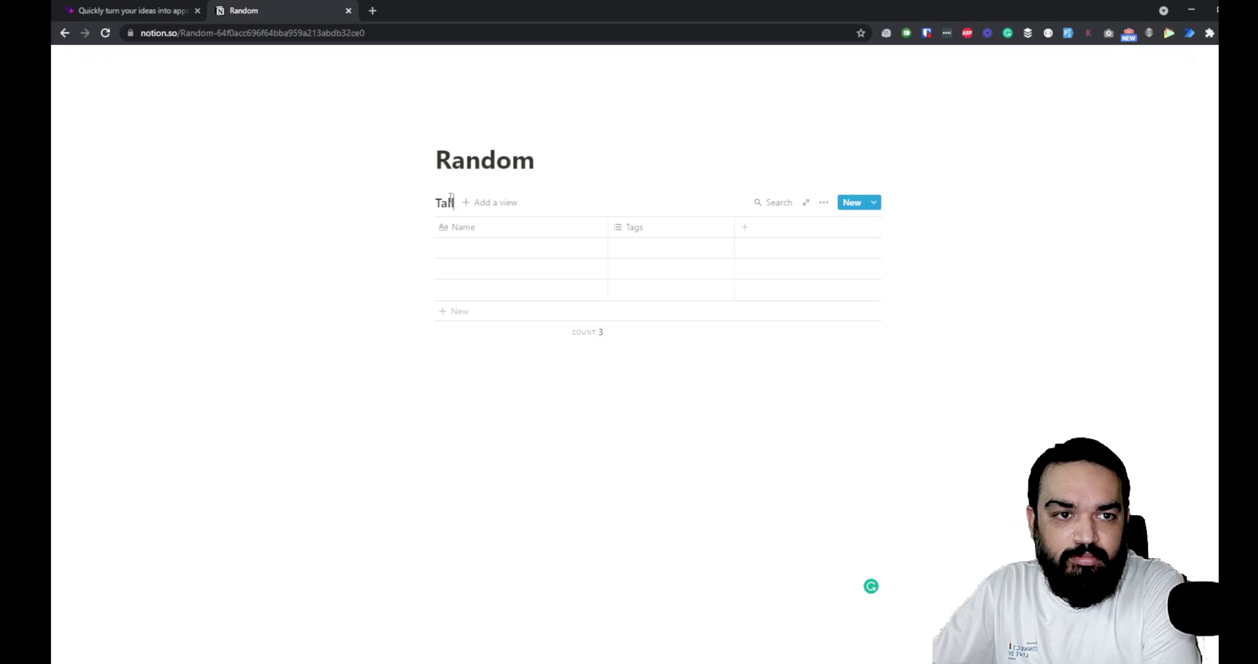
{"action": "type", "text": "."}
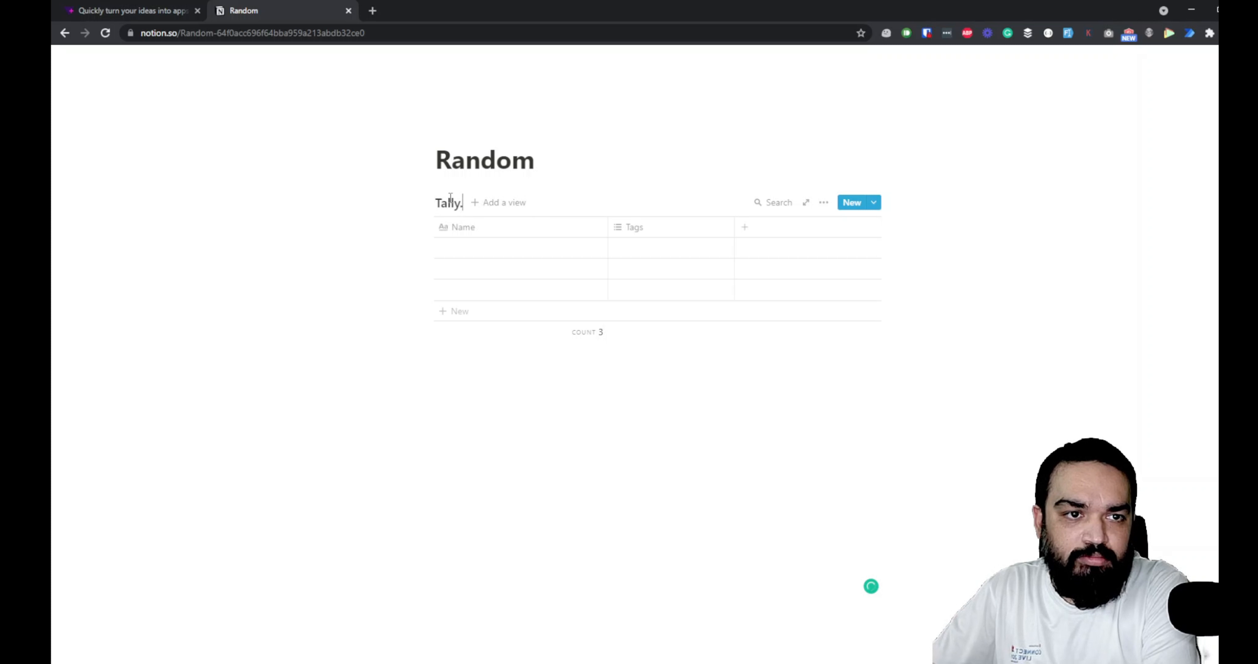
{"action": "type", "text": "so Submissions"}
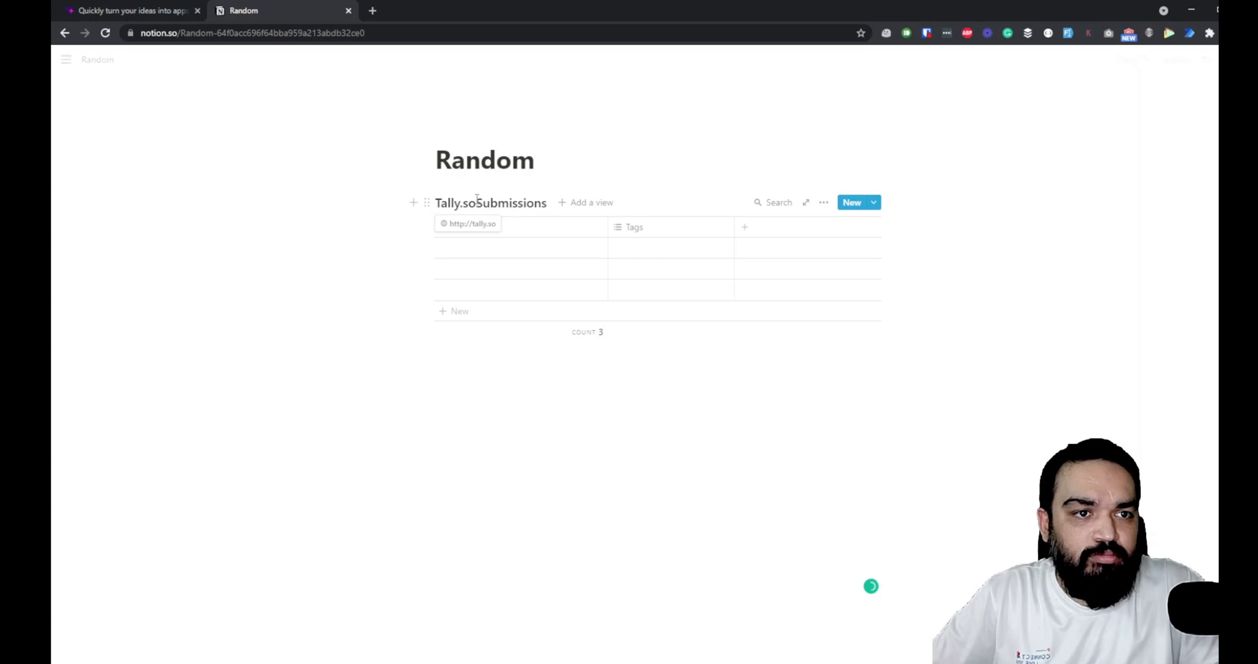
{"action": "left_click", "coordinate": [477, 202]}
{"action": "left_click", "coordinate": [668, 173]}
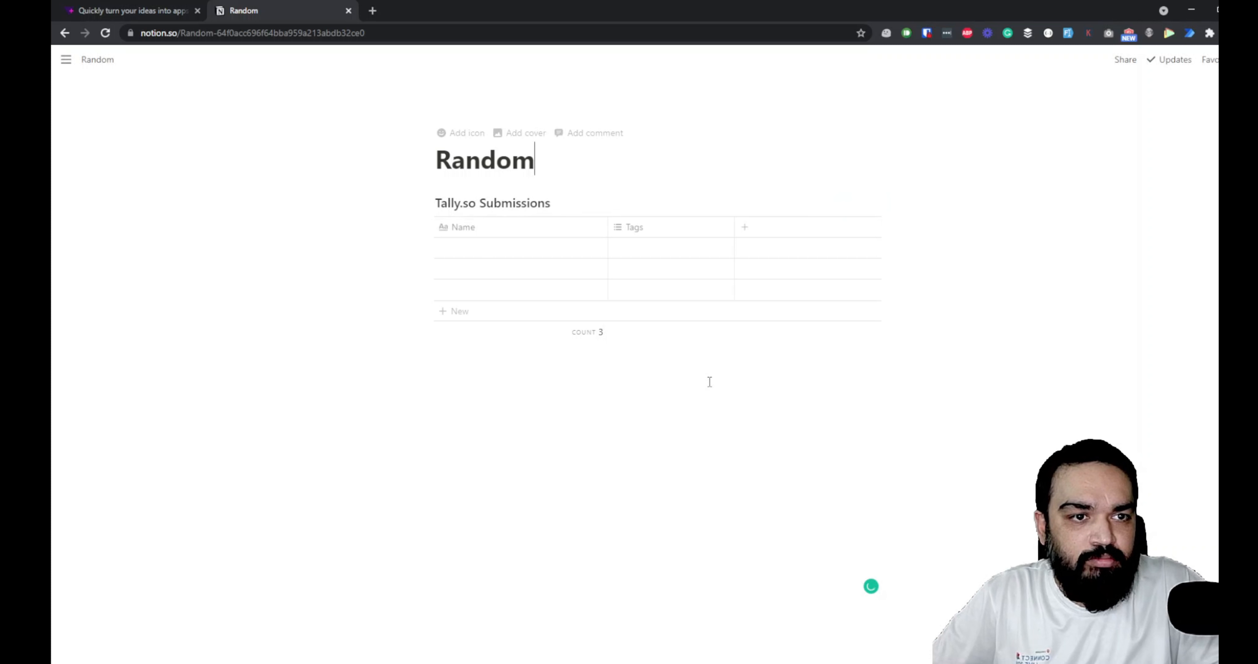
{"action": "left_click", "coordinate": [718, 371]}
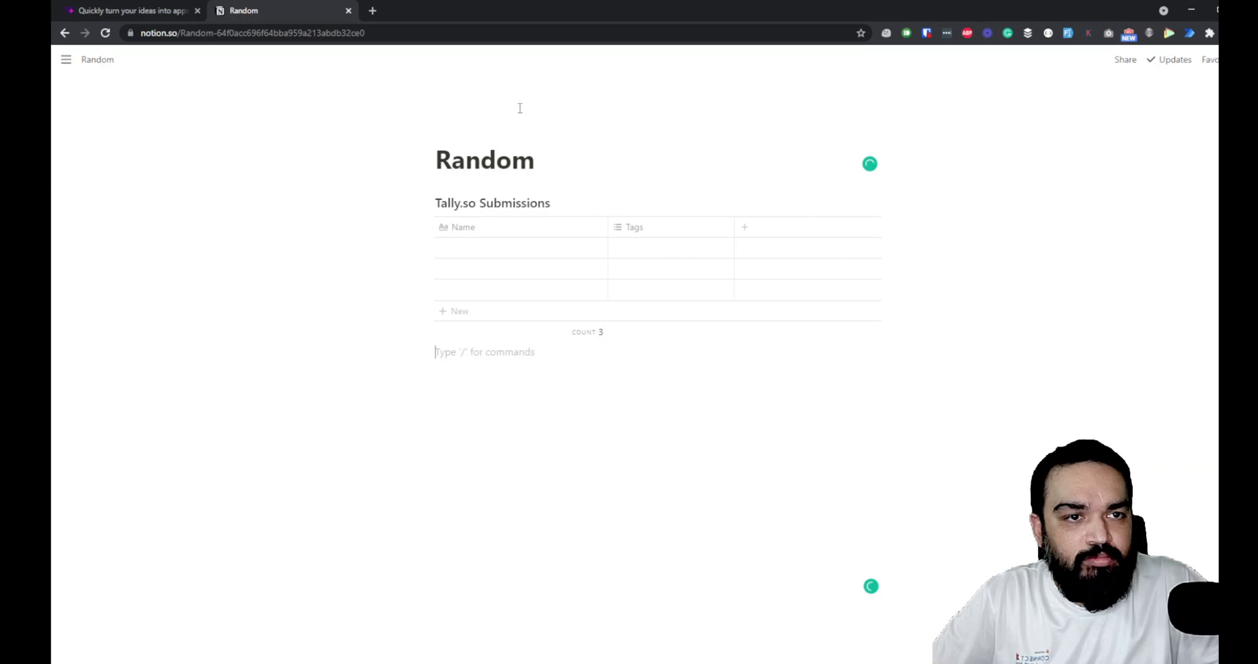
Switch back to Tally, refresh the available Notion databases, and select Tally.so as the database to connect.
{"action": "left_click", "coordinate": [144, 11]}
{"action": "left_click", "coordinate": [837, 365]}
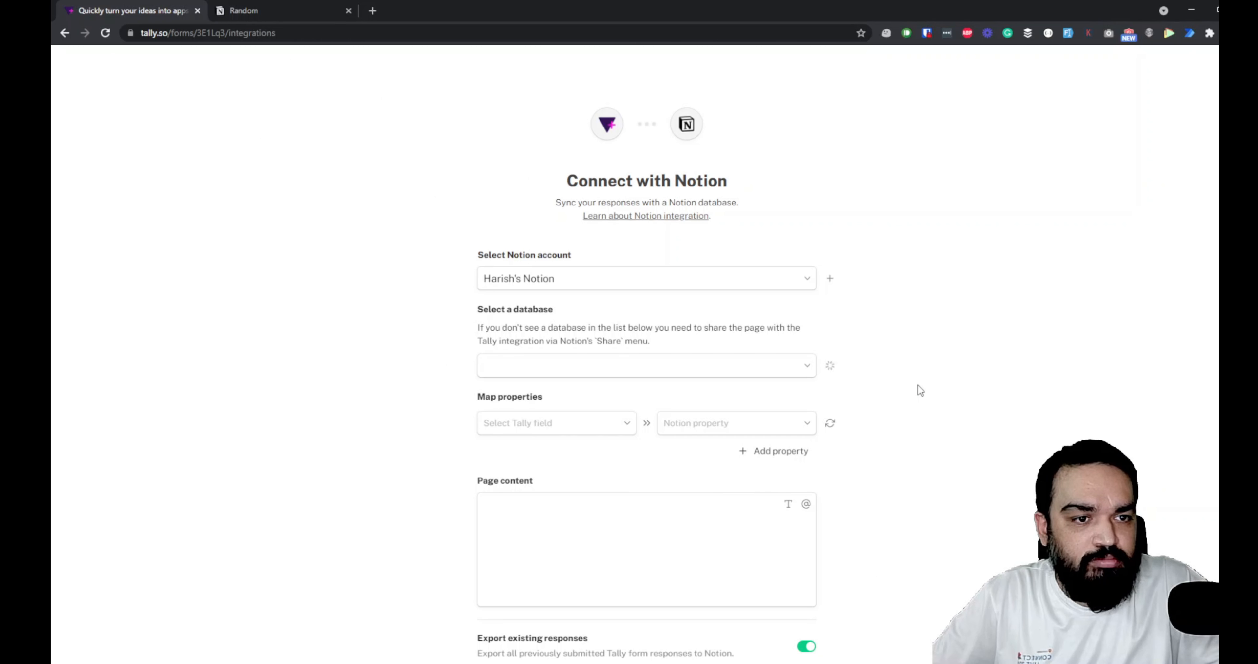
{"action": "left_click", "coordinate": [805, 365]}
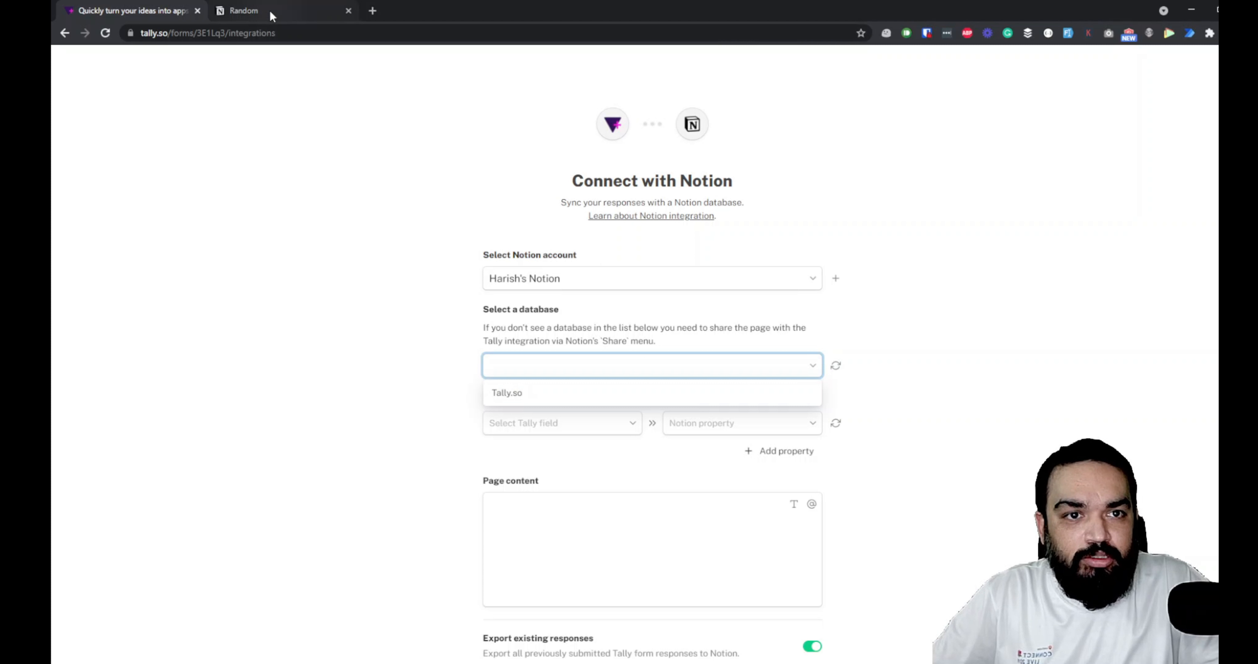
{"action": "left_click", "coordinate": [258, 11]}
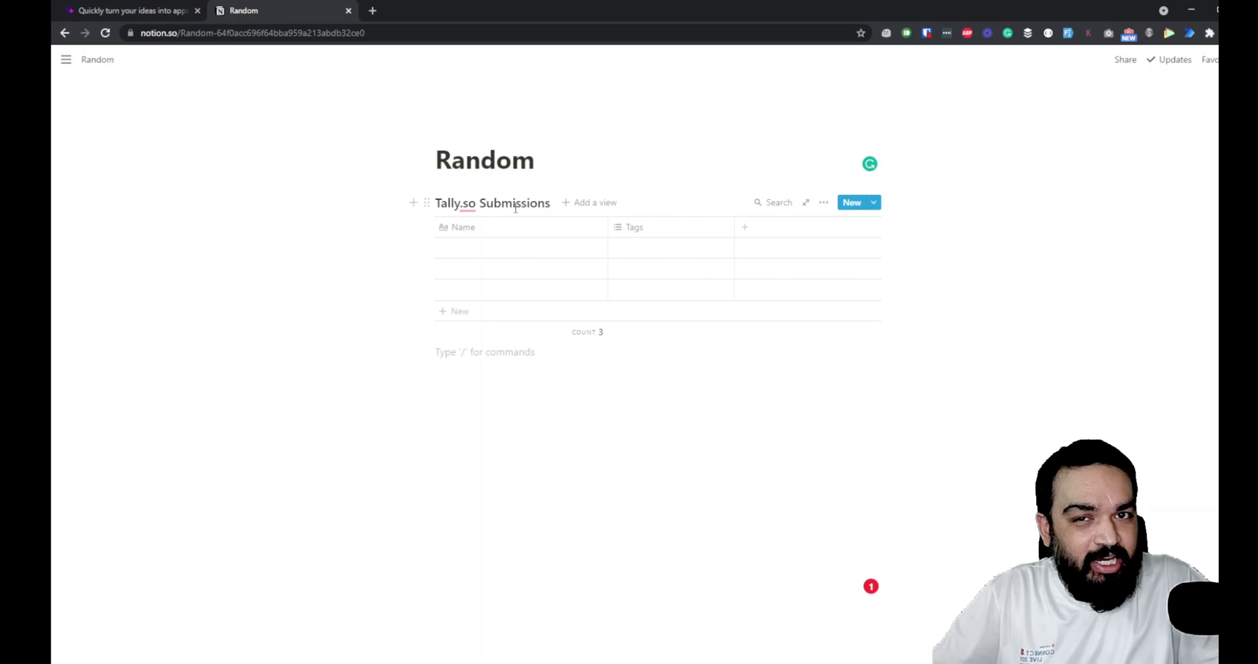
{"action": "left_click", "coordinate": [129, 10]}
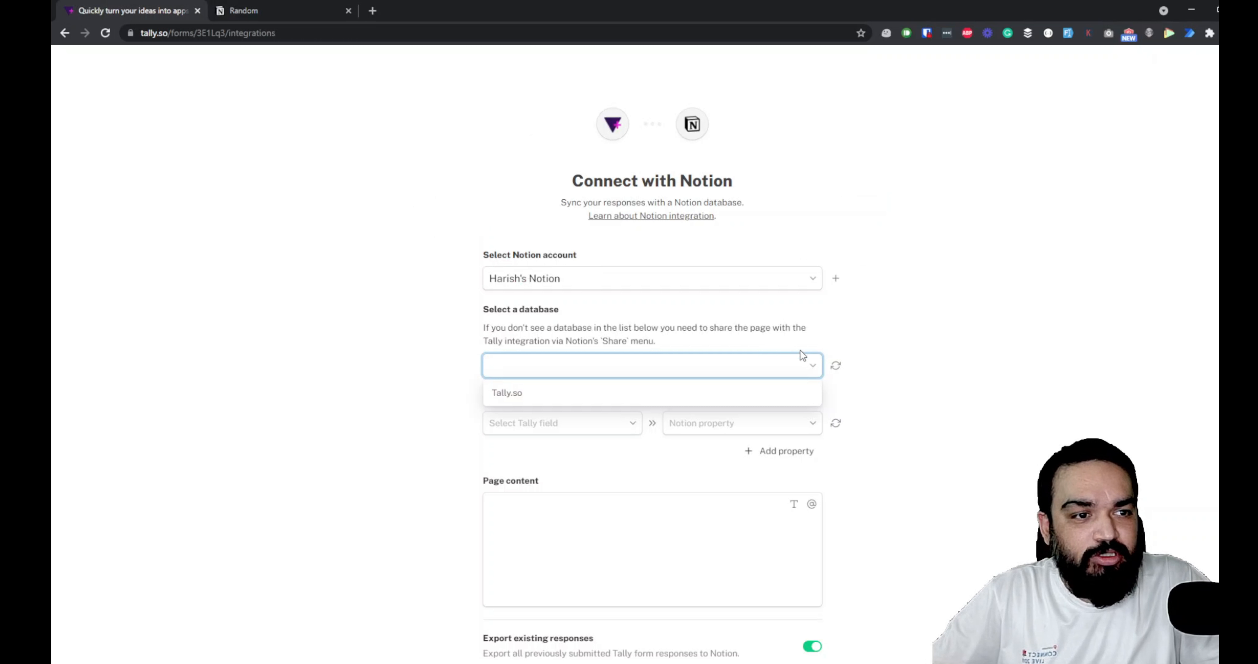
{"action": "left_click", "coordinate": [834, 367]}
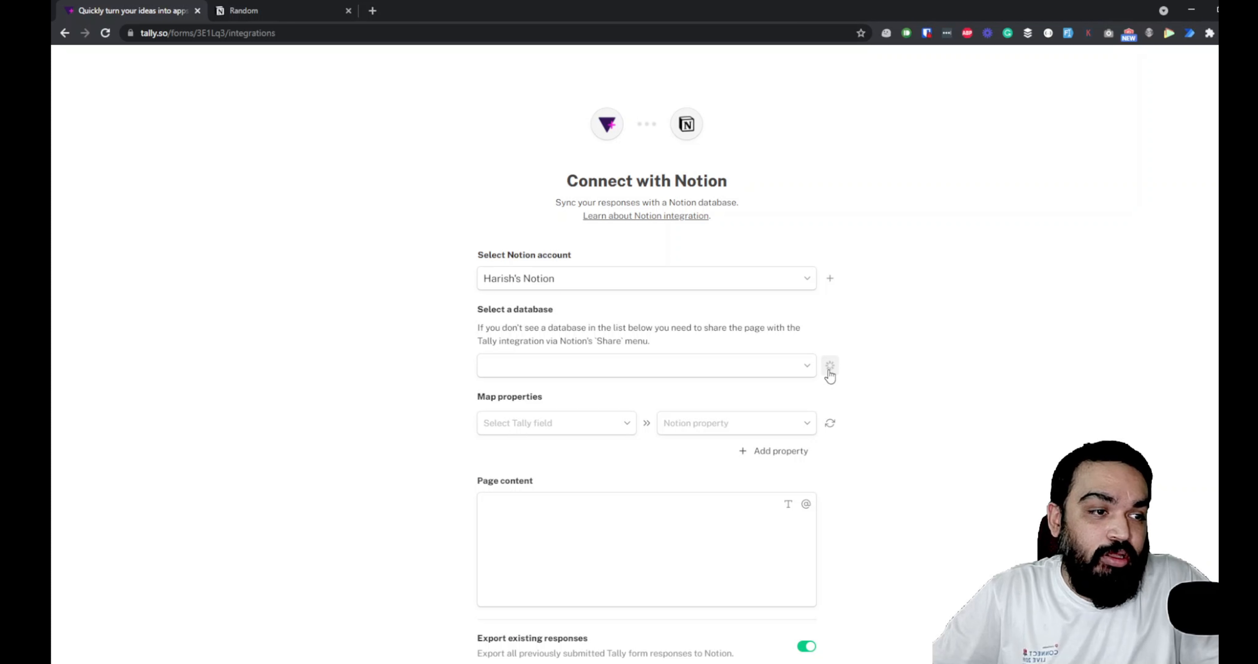
{"action": "left_click", "coordinate": [807, 365]}
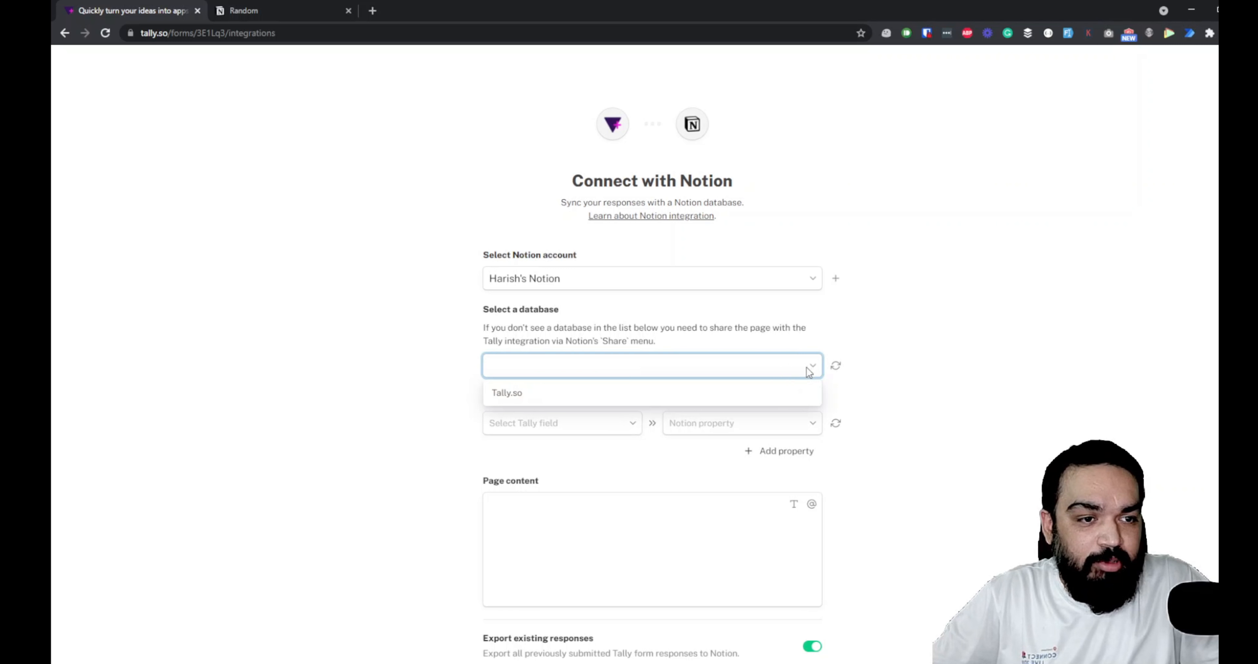
{"action": "left_click", "coordinate": [554, 393]}
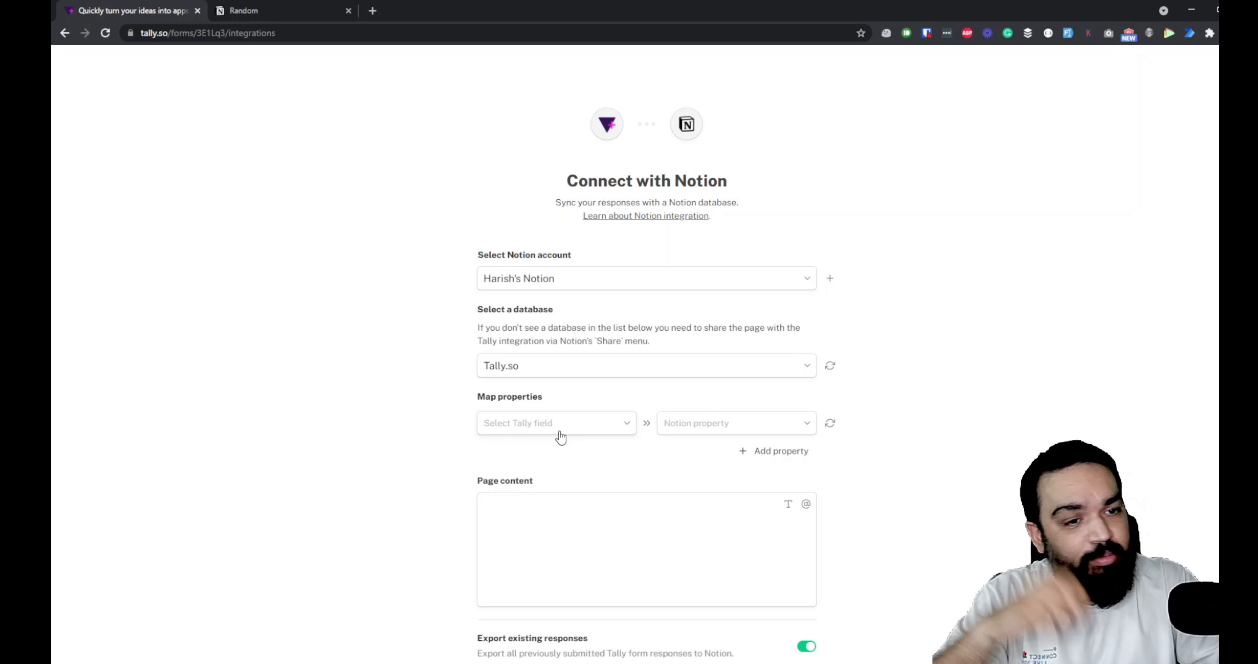
In Notion's Tally.so Submissions table, rename the Name column First Name and turn Tags into a Text column named Last Name.
{"action": "left_click", "coordinate": [245, 12]}
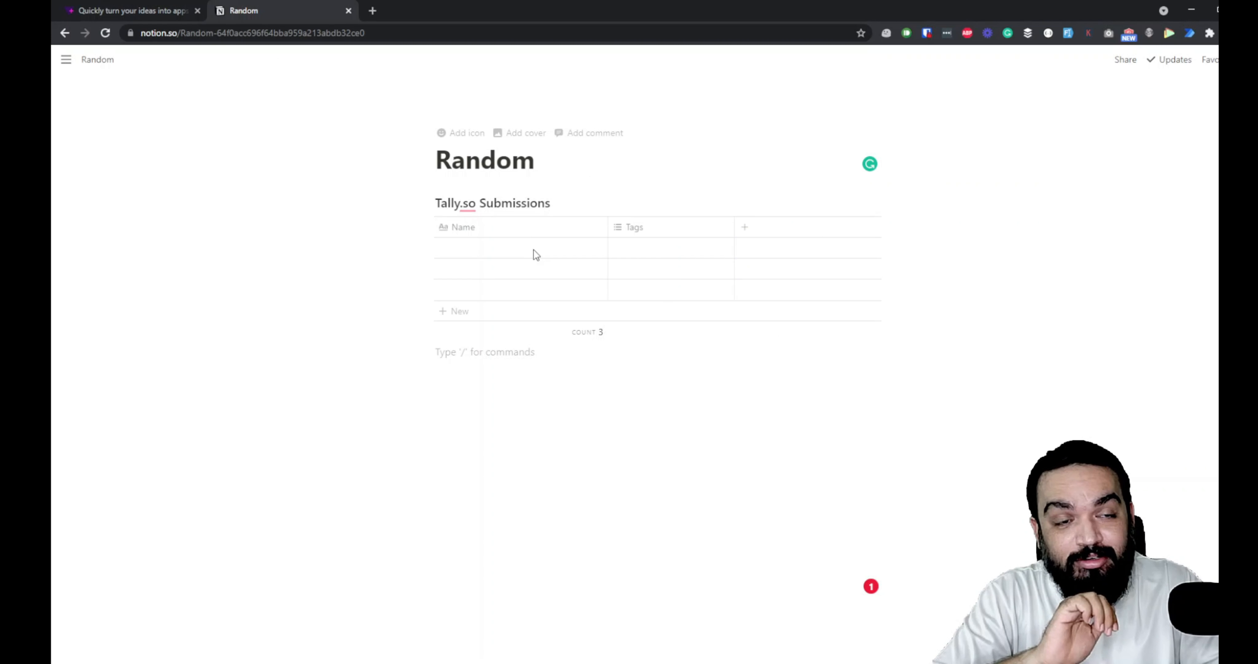
{"action": "left_click", "coordinate": [531, 234]}
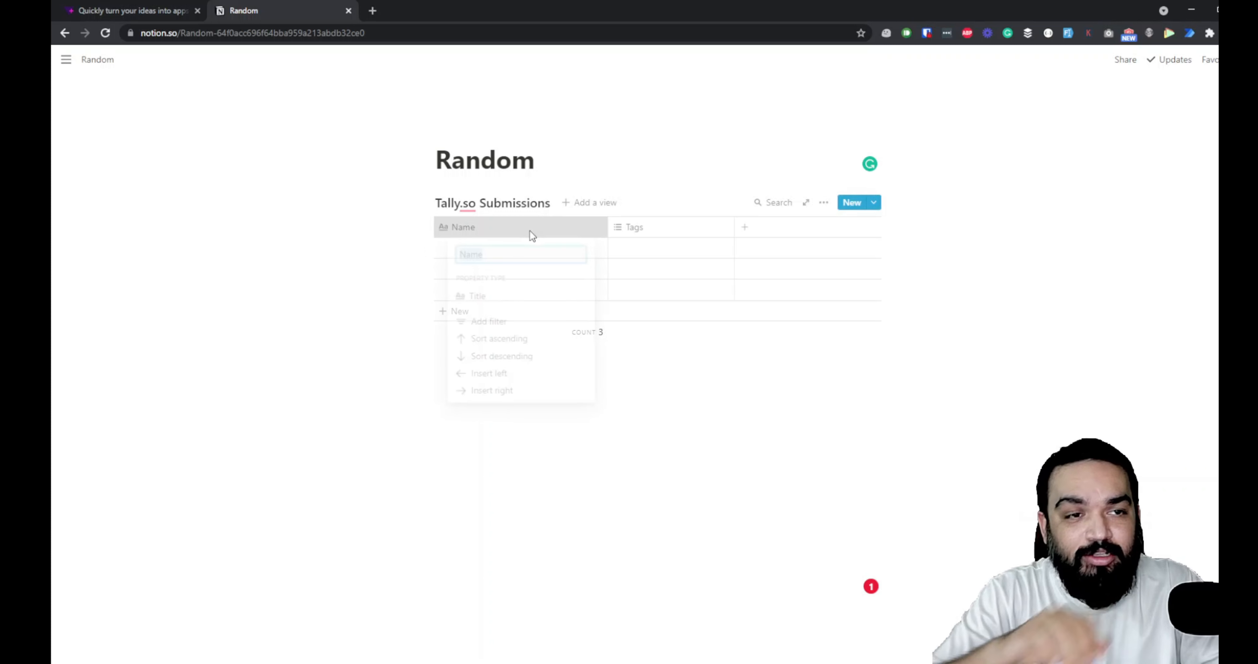
{"action": "type", "text": "First Name"}
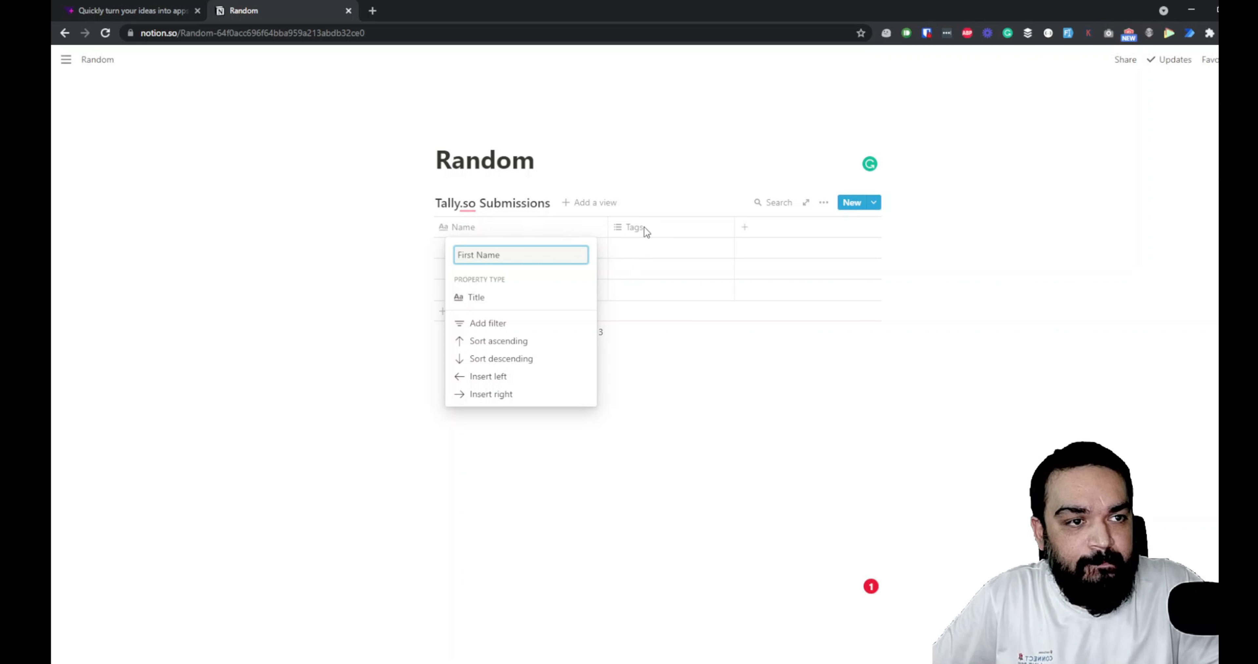
{"action": "left_click", "coordinate": [634, 229]}
{"action": "type", "text": "Last Name"}
{"action": "left_click", "coordinate": [685, 300]}
{"action": "left_click", "coordinate": [776, 182]}
{"action": "left_click", "coordinate": [120, 15]}
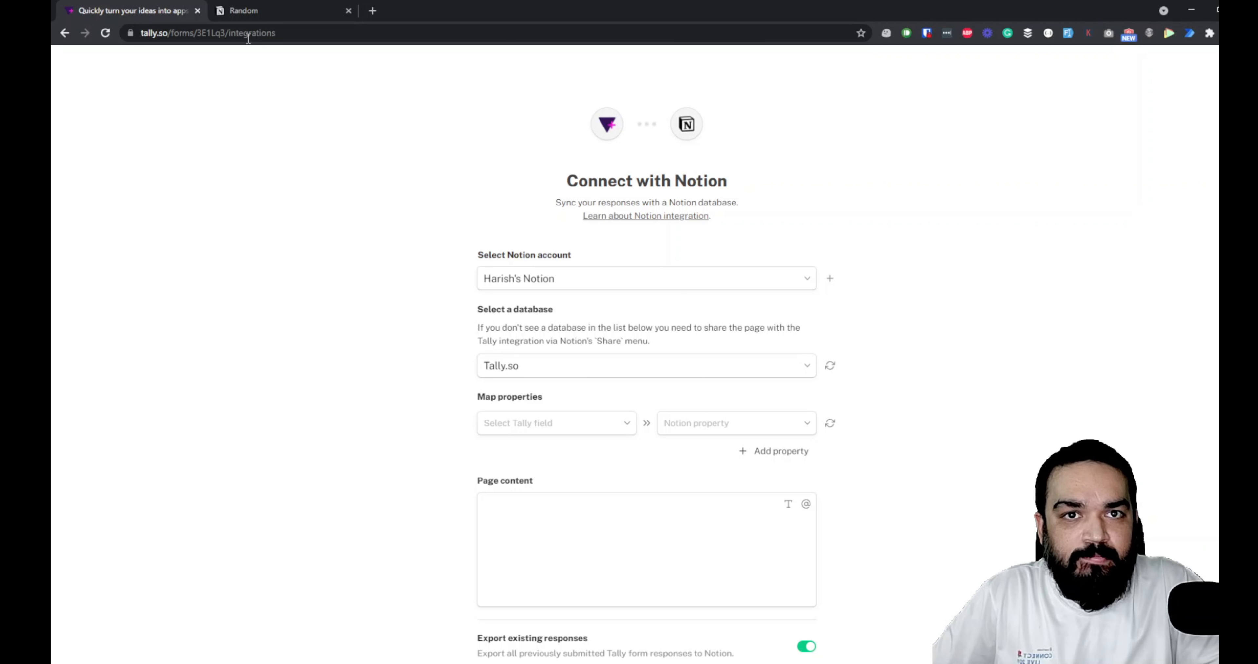
{"action": "left_click", "coordinate": [374, 11]}
{"action": "type", "text": "tally.so"}
{"action": "key", "text": "Return"}
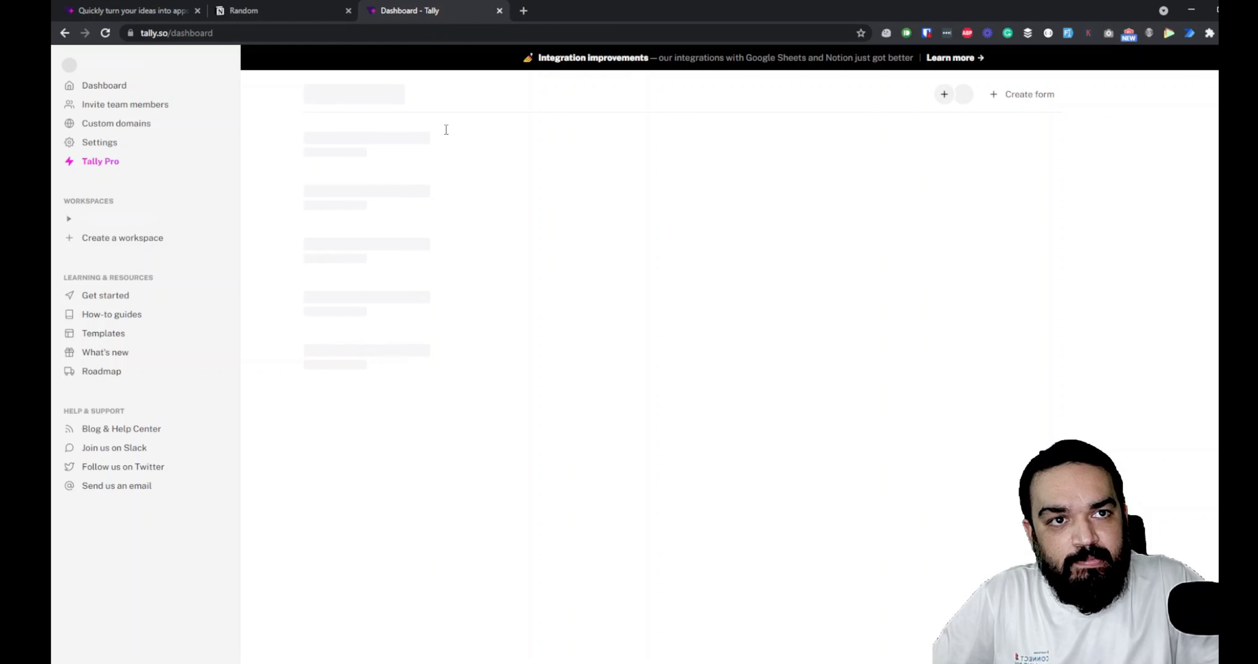
{"action": "key", "text": "ctrl+w"}
{"action": "left_click", "coordinate": [243, 11]}
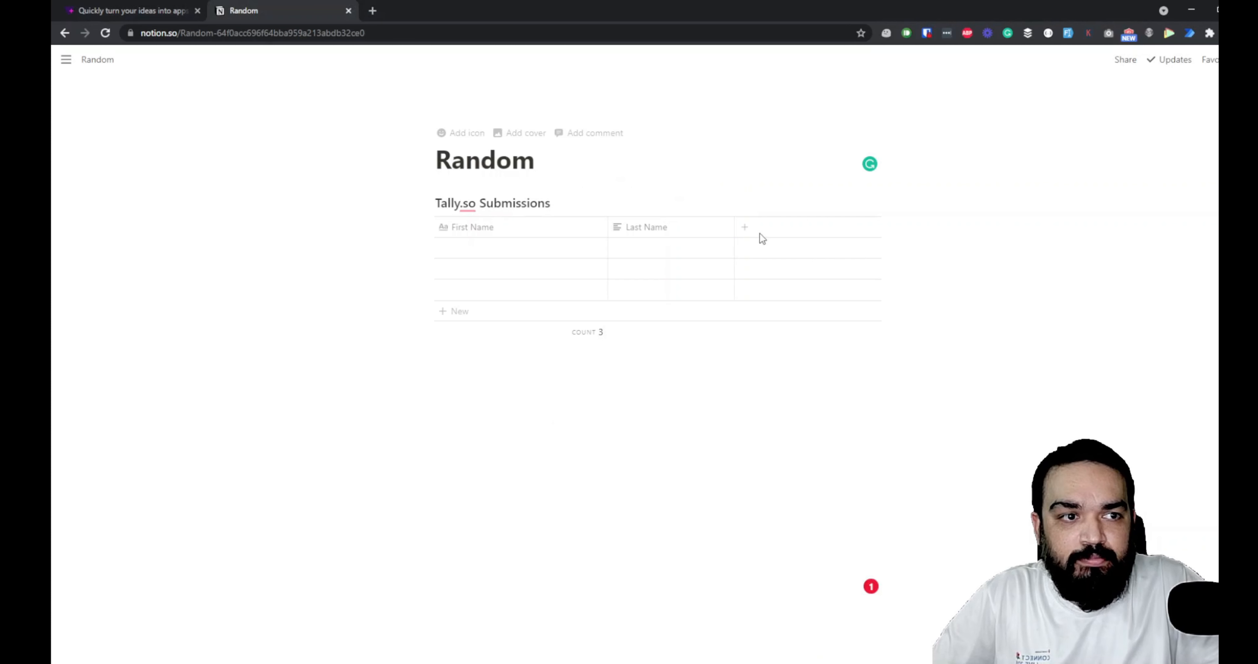
Add a column named Business Email with the Email property type to the Notion table.
{"action": "left_click", "coordinate": [764, 230]}
{"action": "type", "text": "Business Email"}
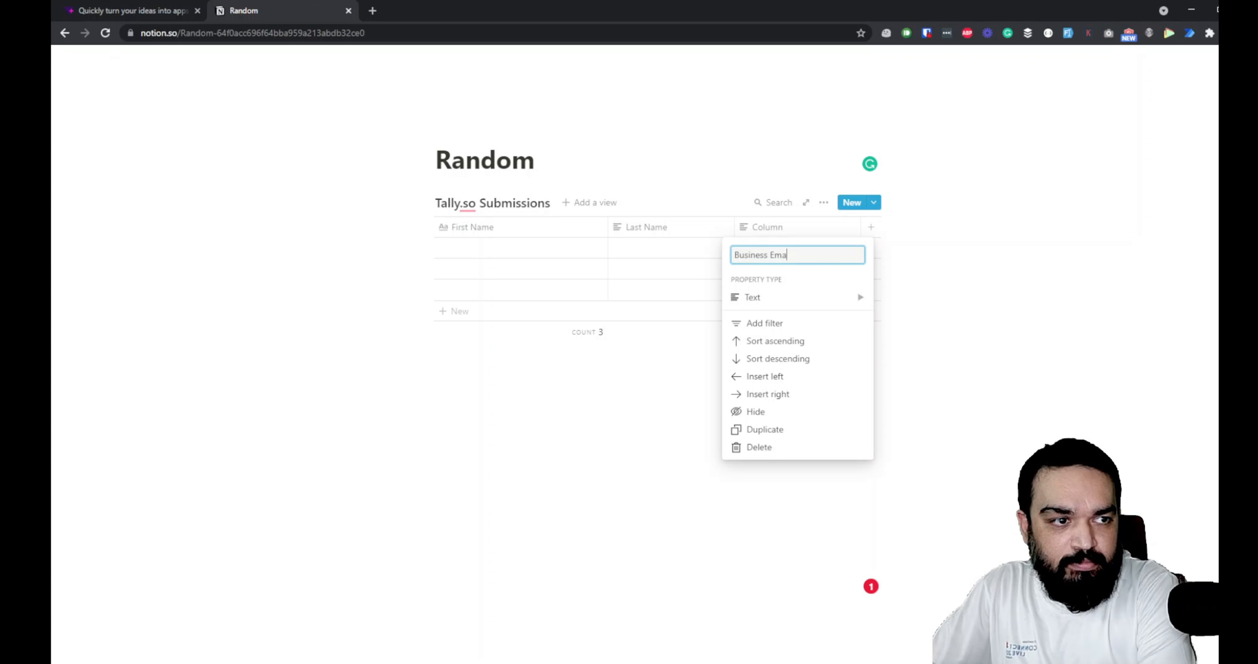
{"action": "mouse_move", "coordinate": [857, 298]}
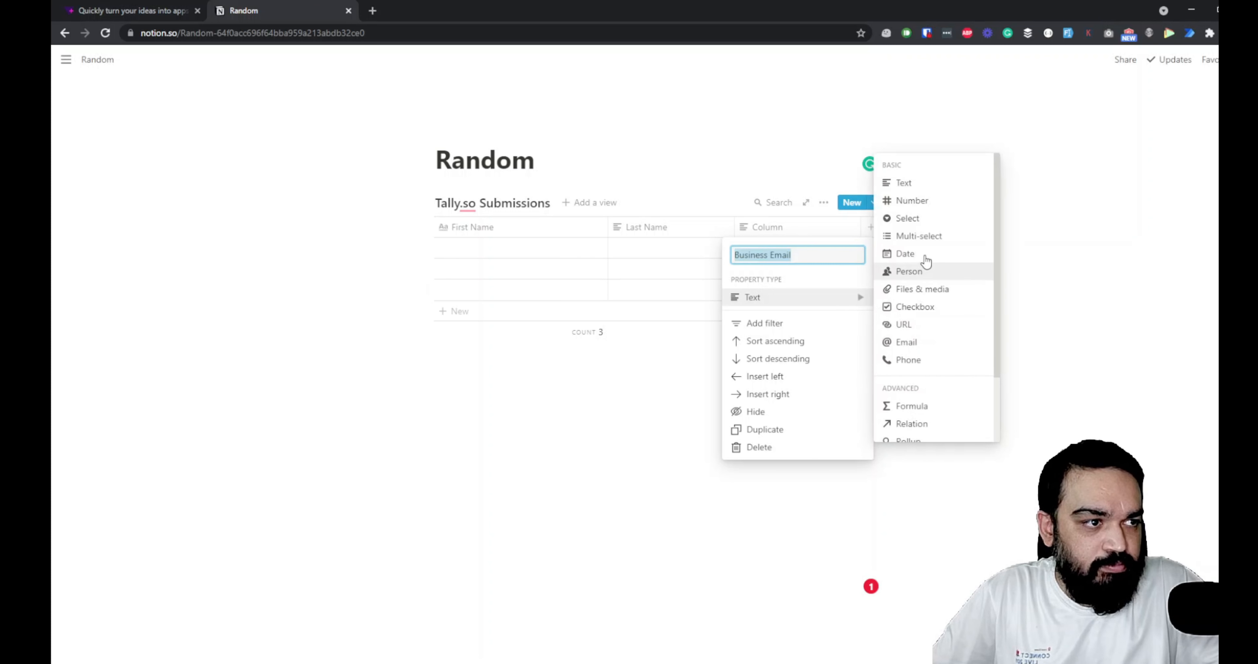
{"action": "left_click", "coordinate": [906, 342]}
Add two more columns after Business Email, named Country and Company Size.
{"action": "left_click", "coordinate": [870, 227]}
{"action": "type", "text": "Country"}
{"action": "key", "text": "Return"}
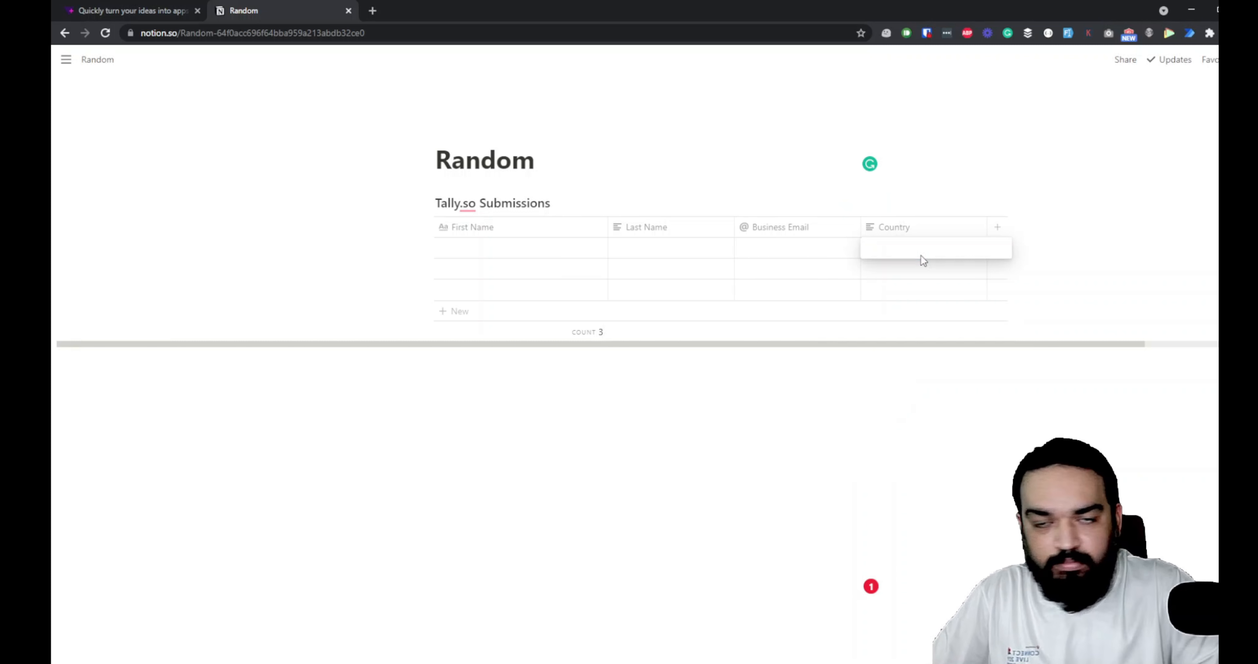
{"action": "left_click", "coordinate": [997, 227]}
{"action": "type", "text": "Company Size"}
{"action": "key", "text": "Return"}
Add two text columns named Company Name and Phone Number at the end of the table.
{"action": "left_click", "coordinate": [1125, 228]}
{"action": "type", "text": "Company Name"}
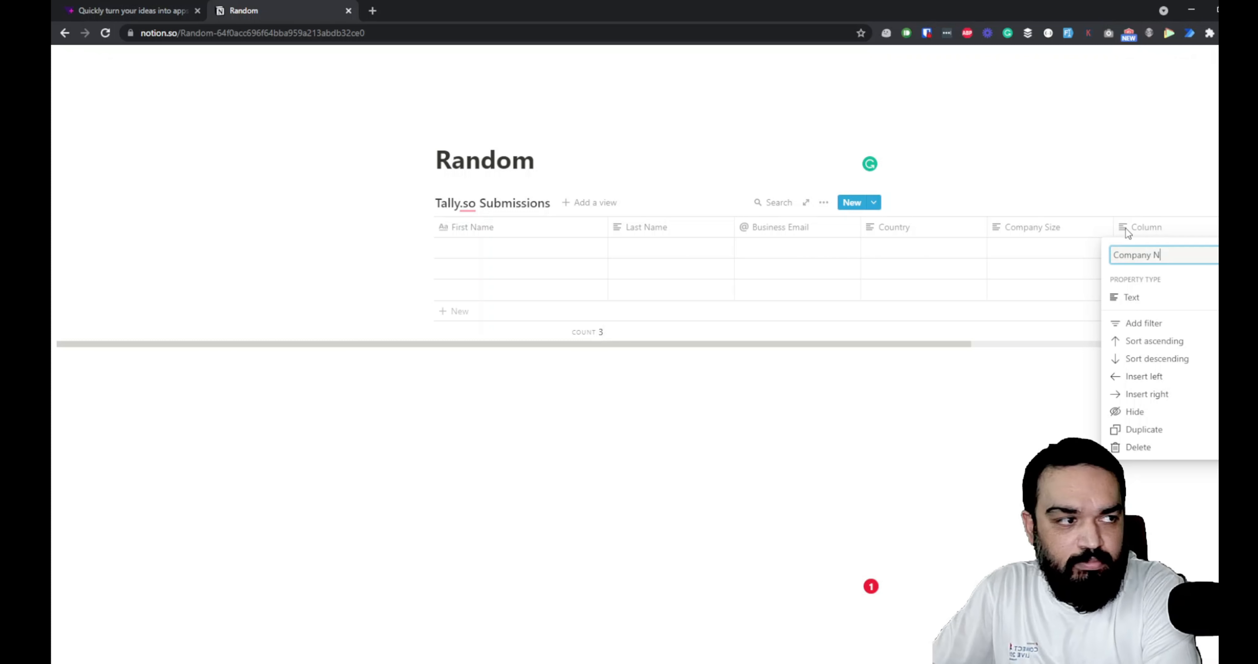
{"action": "left_click", "coordinate": [1180, 183]}
{"action": "left_click", "coordinate": [1251, 228]}
{"action": "type", "text": "Phone Number"}
{"action": "key", "text": "Return"}
Change the property type of the Company Size column to Select.
{"action": "left_click_drag", "start_coordinate": [880, 344], "coordinate": [945, 350]}
{"action": "left_click", "coordinate": [836, 228]}
{"action": "mouse_move", "coordinate": [836, 298]}
{"action": "left_click", "coordinate": [962, 217]}
{"action": "left_click", "coordinate": [847, 227]}
{"action": "left_click", "coordinate": [947, 261]}
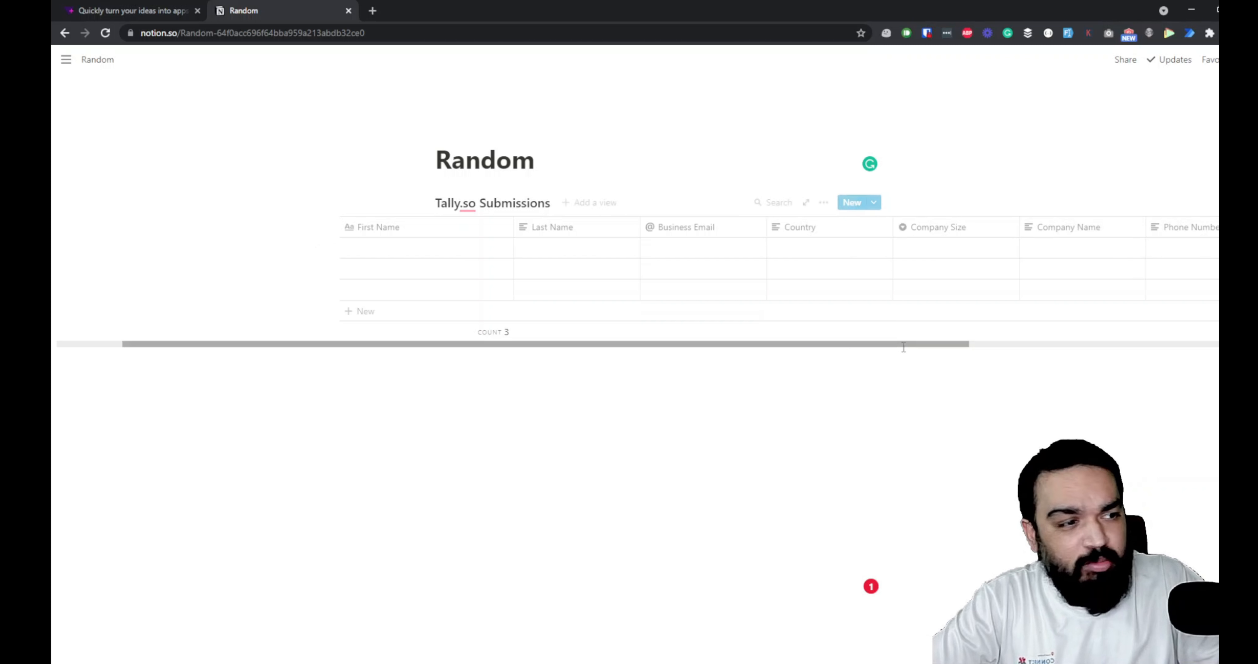
{"action": "left_click_drag", "start_coordinate": [903, 344], "coordinate": [978, 354]}
Switch to Tally, refresh the Notion properties, and map the First Name field to the First Name property.
{"action": "left_click", "coordinate": [152, 18]}
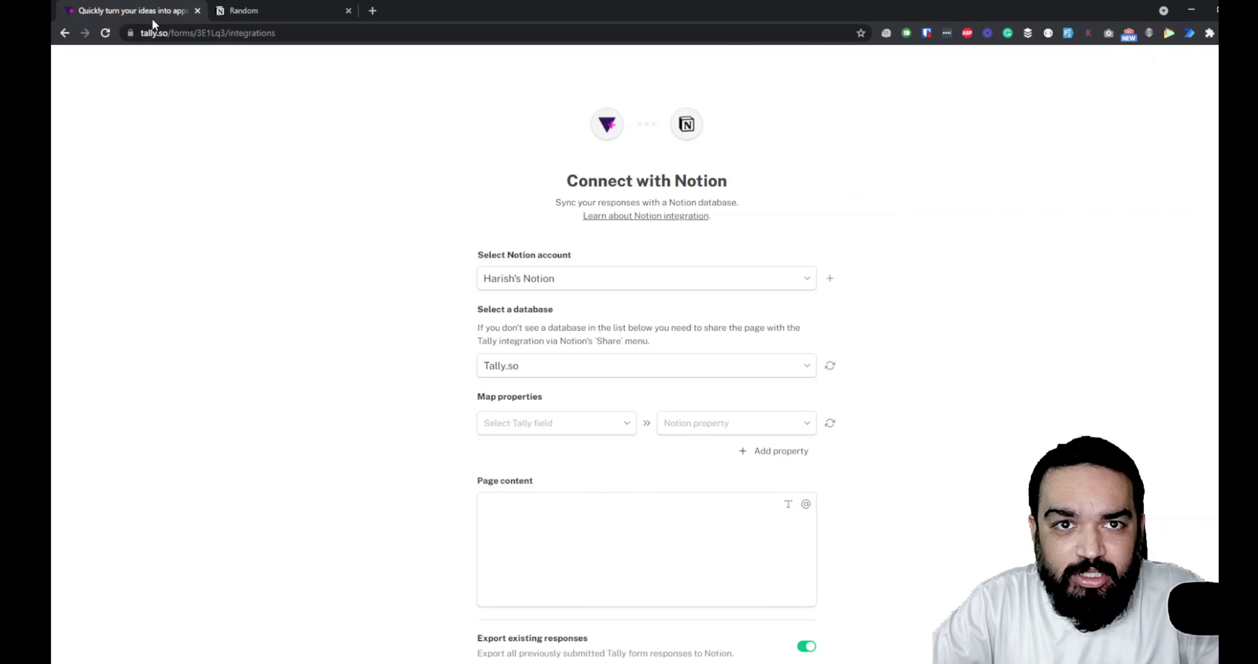
{"action": "left_click", "coordinate": [586, 424]}
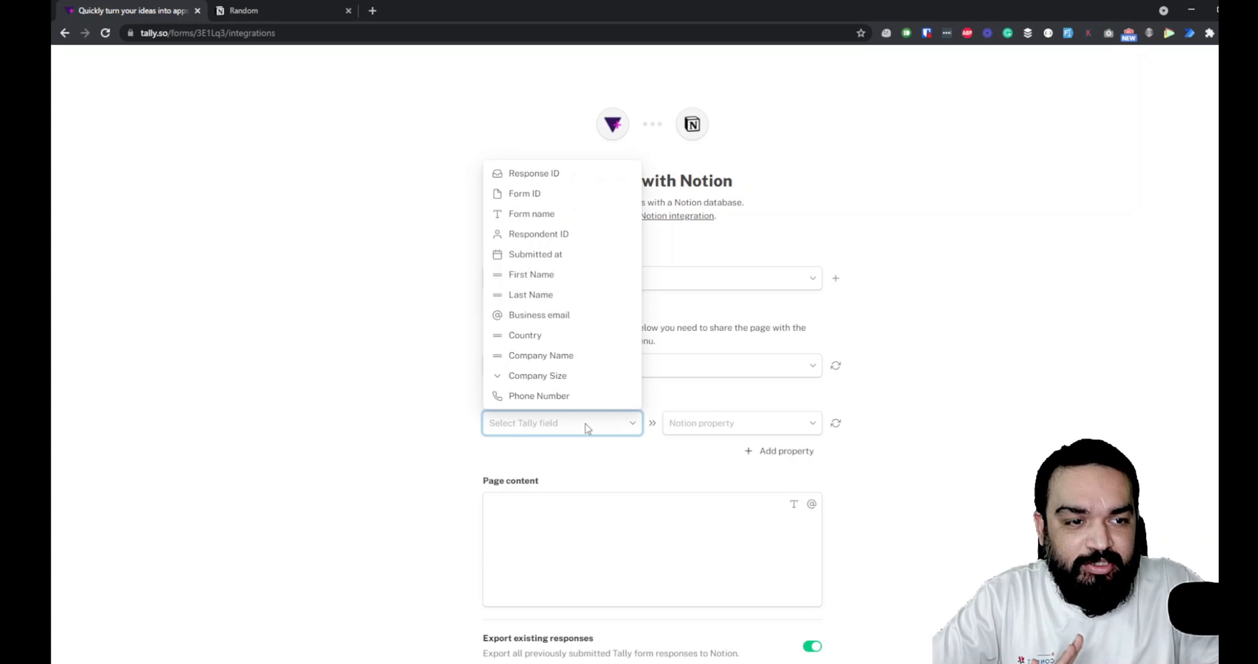
{"action": "left_click", "coordinate": [546, 275]}
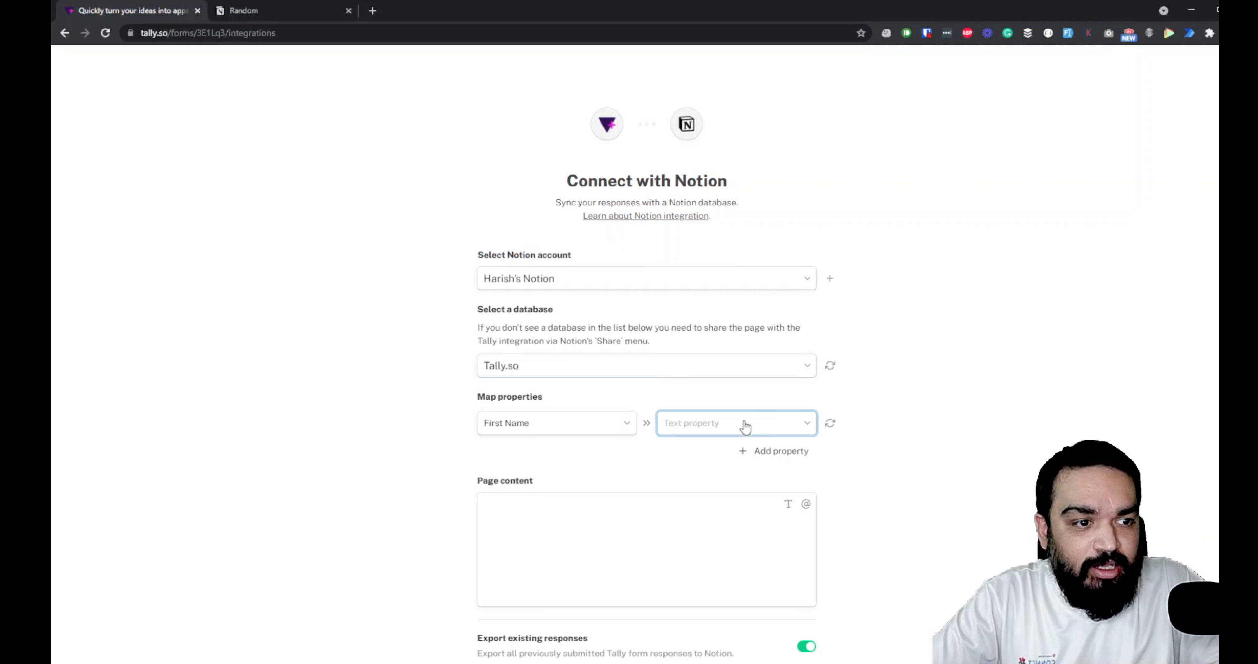
{"action": "left_click", "coordinate": [745, 425]}
{"action": "left_click", "coordinate": [835, 422]}
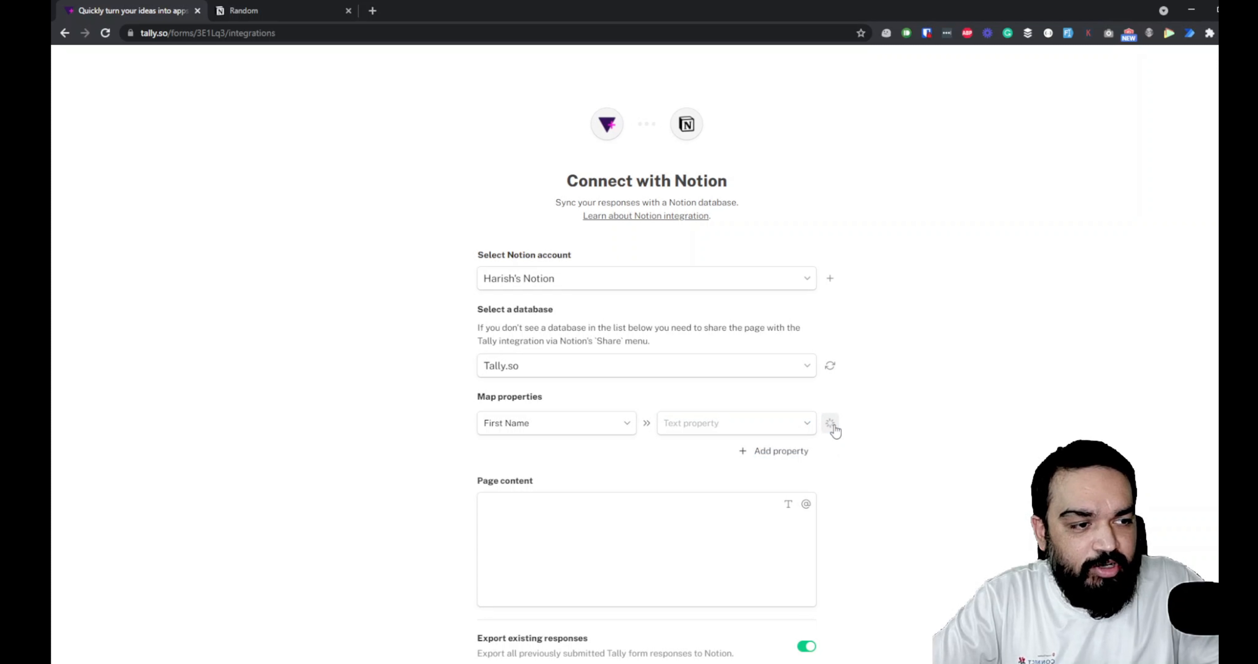
{"action": "left_click", "coordinate": [757, 429]}
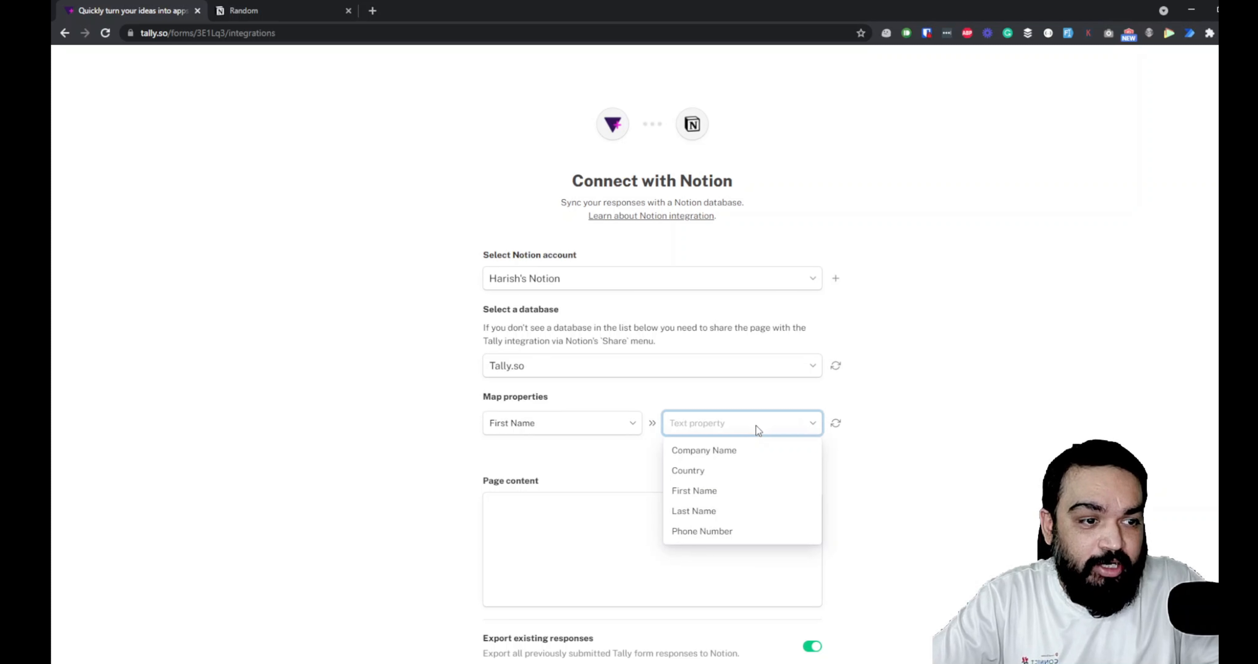
{"action": "left_click", "coordinate": [752, 491]}
Add a property mapping that links Tally's Last Name field to Notion's Last Name property.
{"action": "left_click", "coordinate": [758, 454]}
{"action": "left_click", "coordinate": [589, 452]}
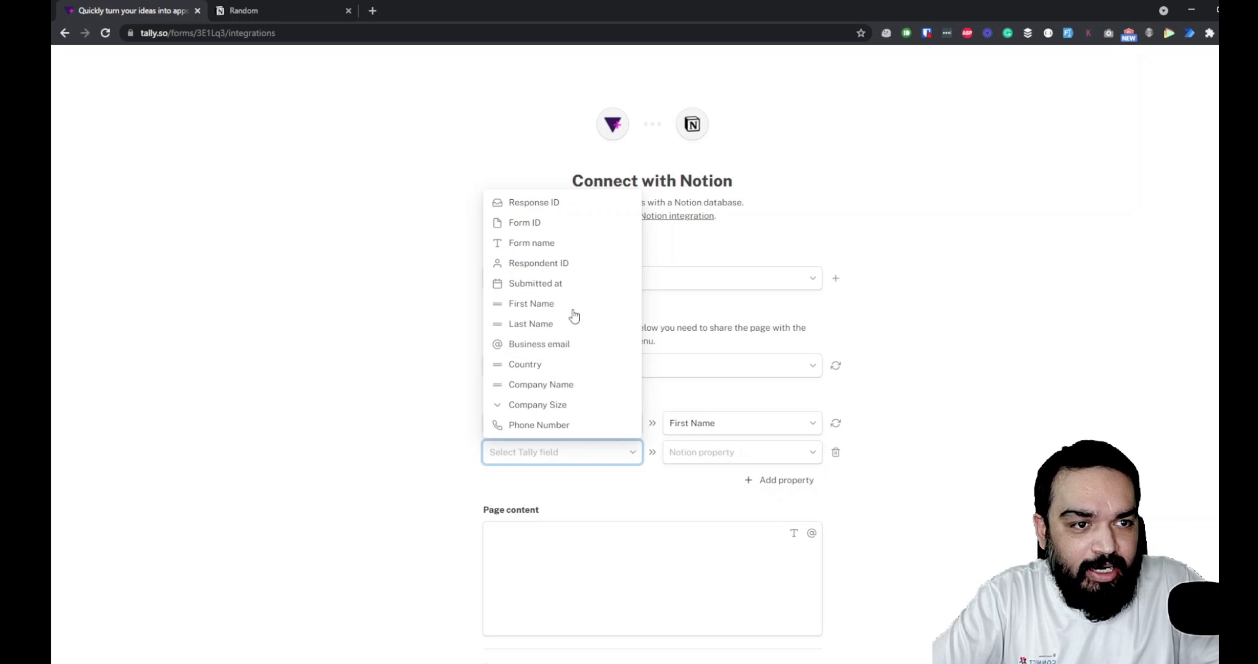
{"action": "left_click", "coordinate": [562, 326]}
{"action": "left_click", "coordinate": [730, 453]}
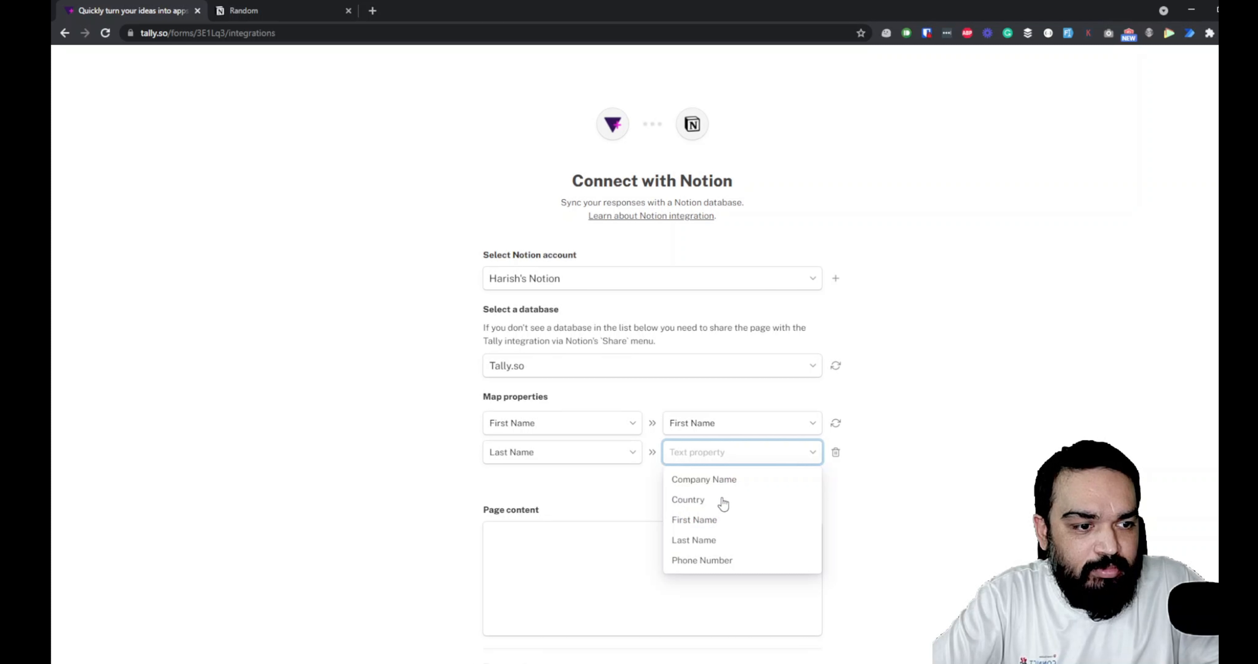
{"action": "left_click", "coordinate": [707, 540]}
Add a property mapping from the Business email field to the Business Email property in Notion.
{"action": "left_click", "coordinate": [766, 482]}
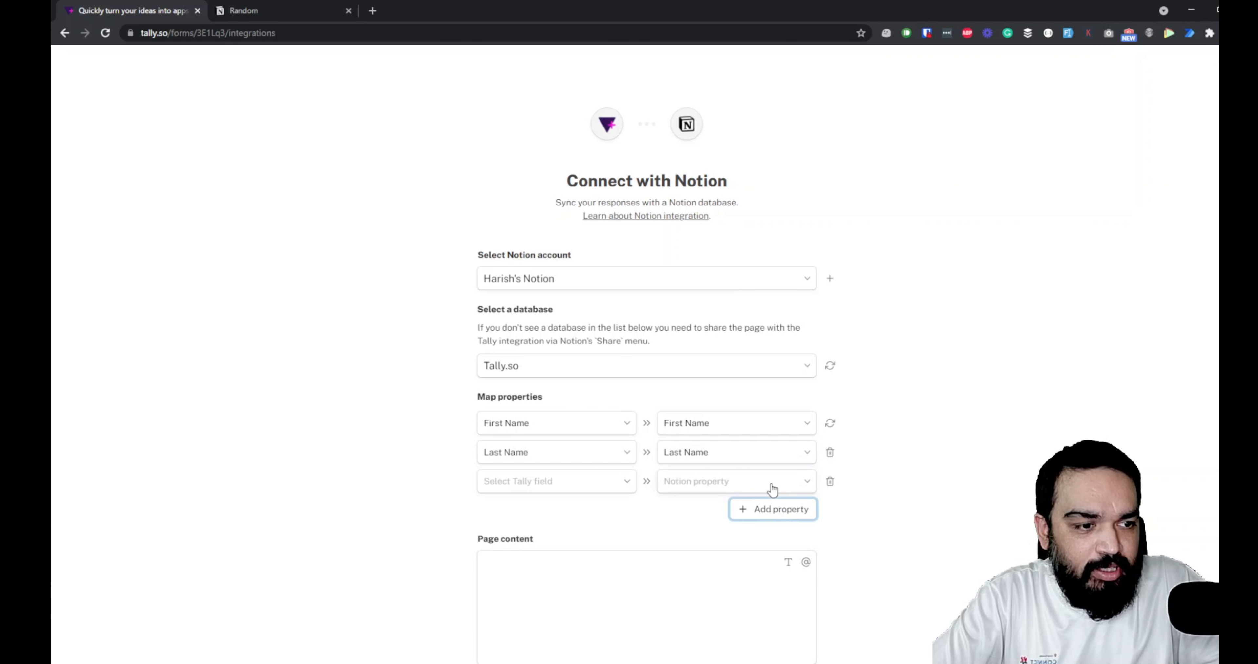
{"action": "left_click", "coordinate": [561, 477]}
{"action": "left_click", "coordinate": [557, 373]}
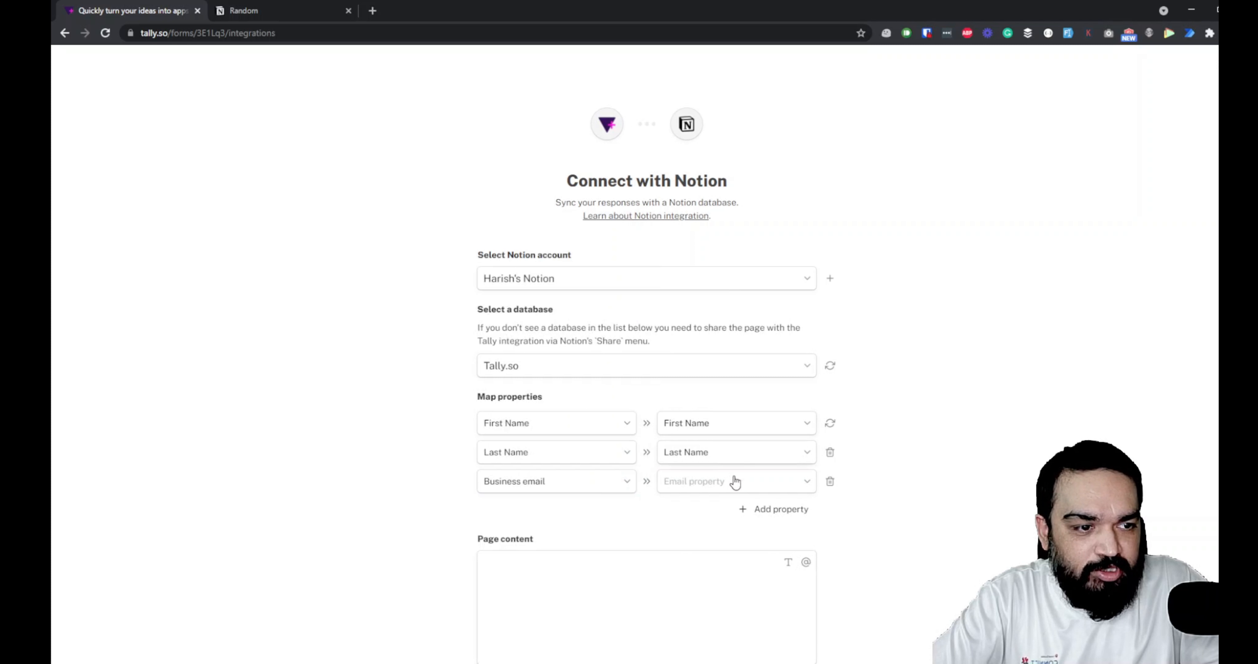
{"action": "left_click", "coordinate": [732, 483]}
{"action": "left_click", "coordinate": [740, 509]}
Add a property mapping that connects the Company Name field to the Company Name property.
{"action": "left_click", "coordinate": [780, 513]}
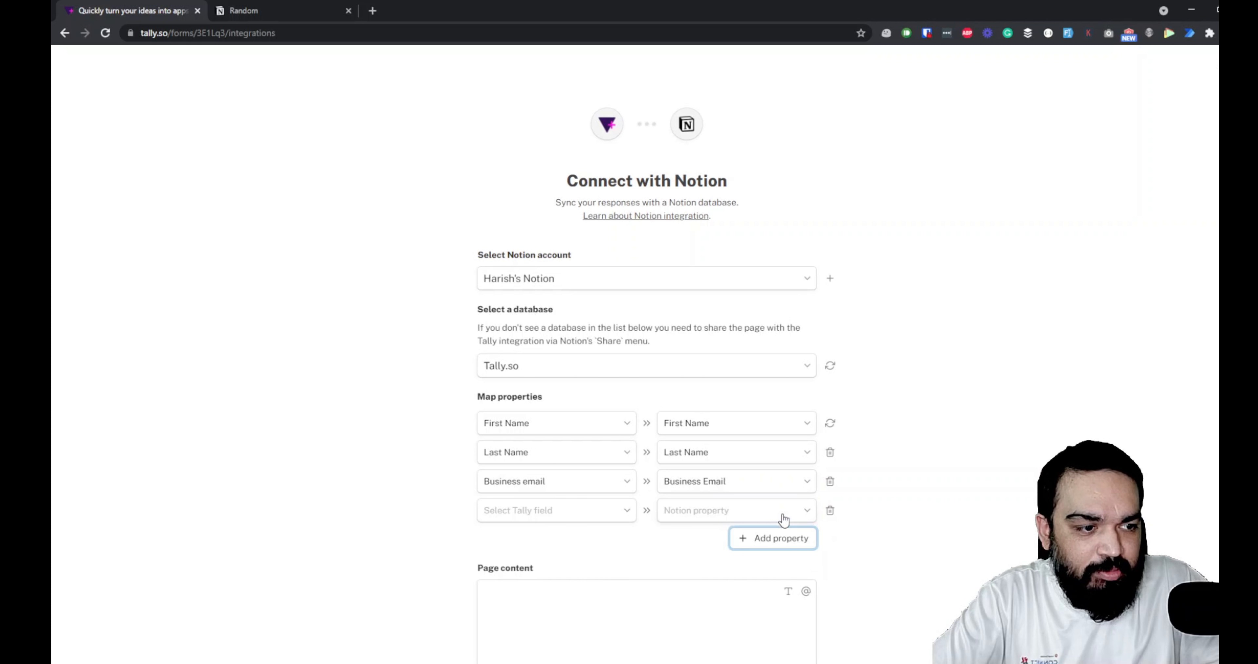
{"action": "left_click", "coordinate": [571, 510]}
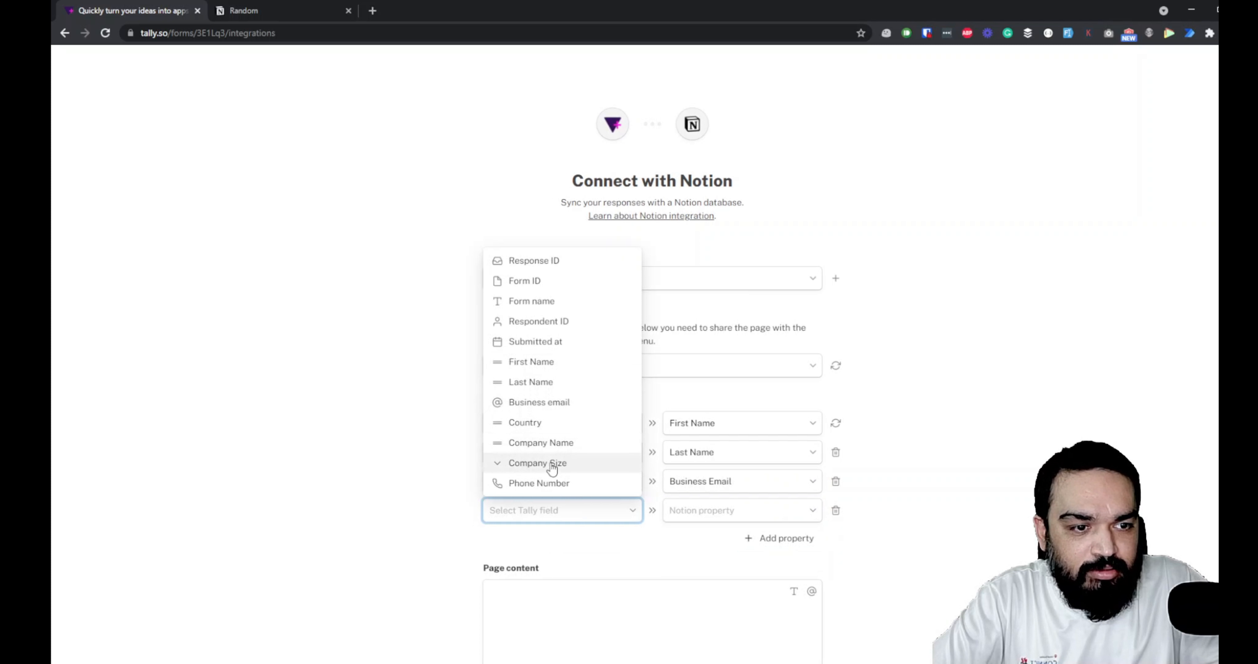
{"action": "left_click", "coordinate": [553, 443]}
{"action": "left_click", "coordinate": [696, 512]}
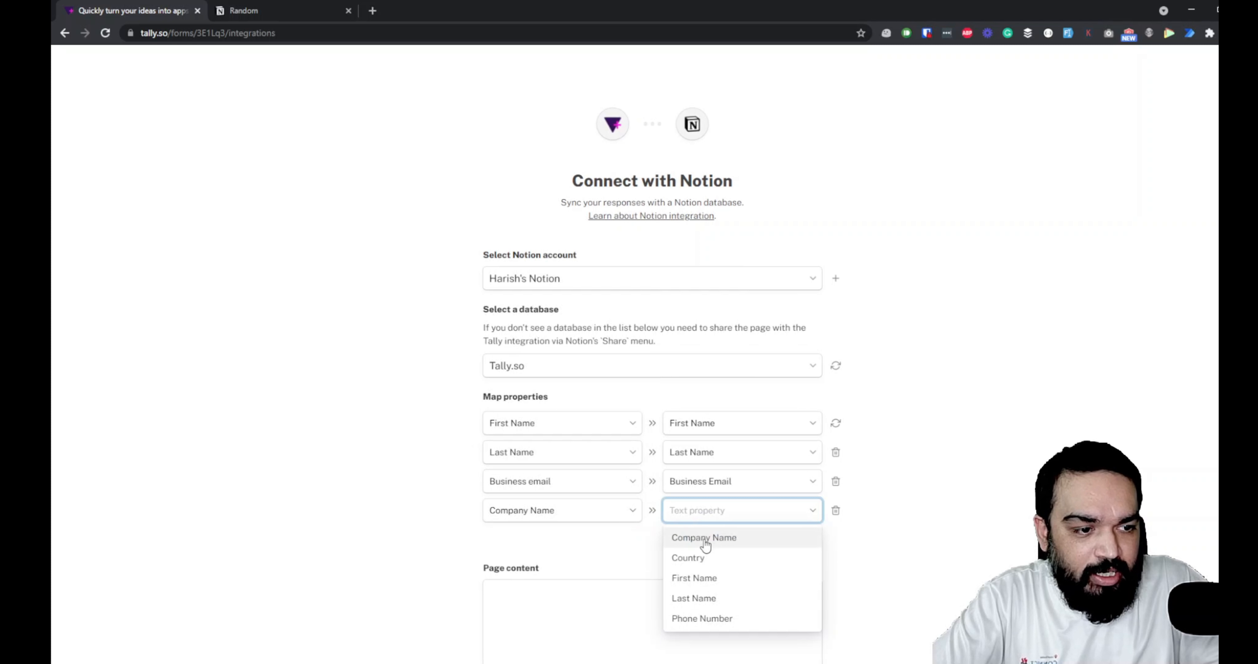
{"action": "left_click", "coordinate": [691, 533]}
Add a property mapping from the Company Size field to the Company Size select property.
{"action": "left_click", "coordinate": [774, 537]}
{"action": "left_click", "coordinate": [550, 539]}
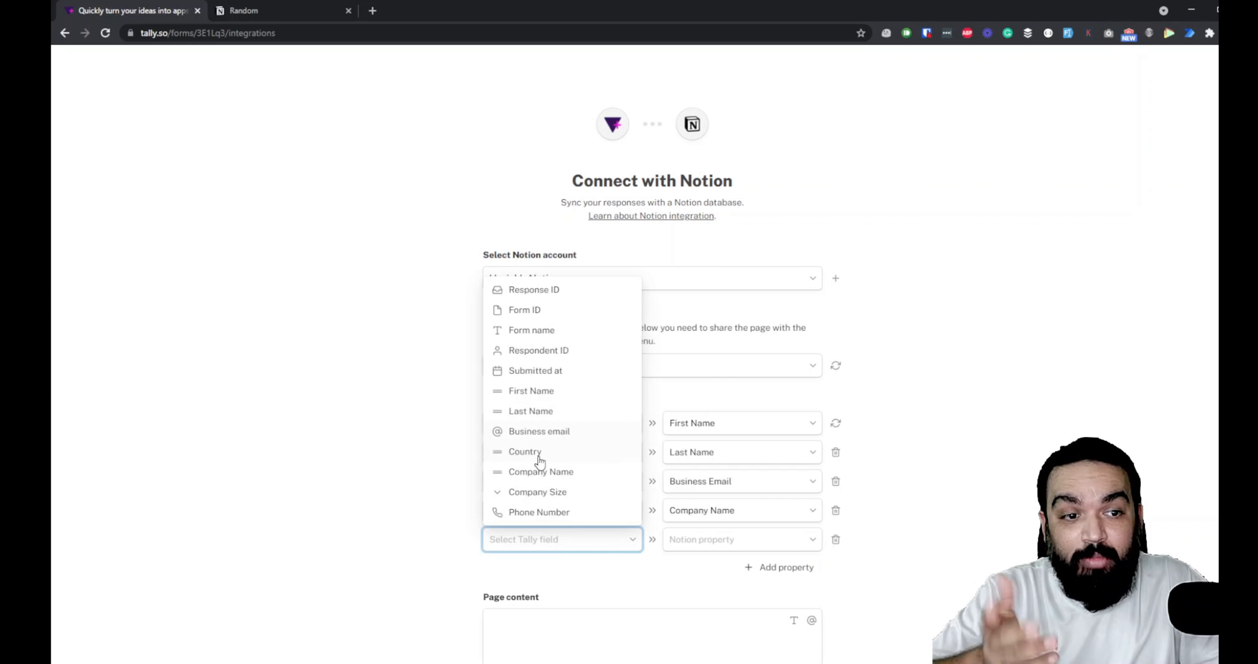
{"action": "left_click", "coordinate": [551, 493]}
{"action": "left_click", "coordinate": [689, 539]}
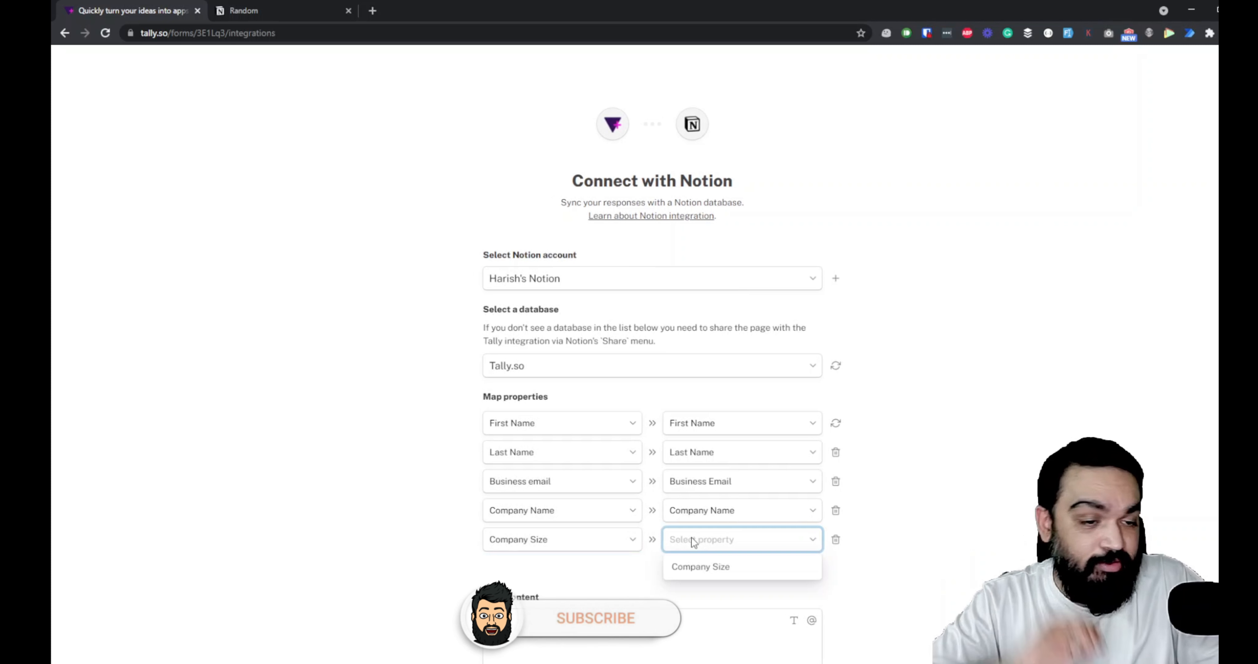
{"action": "left_click", "coordinate": [715, 568]}
{"action": "scroll", "coordinate": [742, 534], "scroll_direction": "down", "scroll_amount": 5}
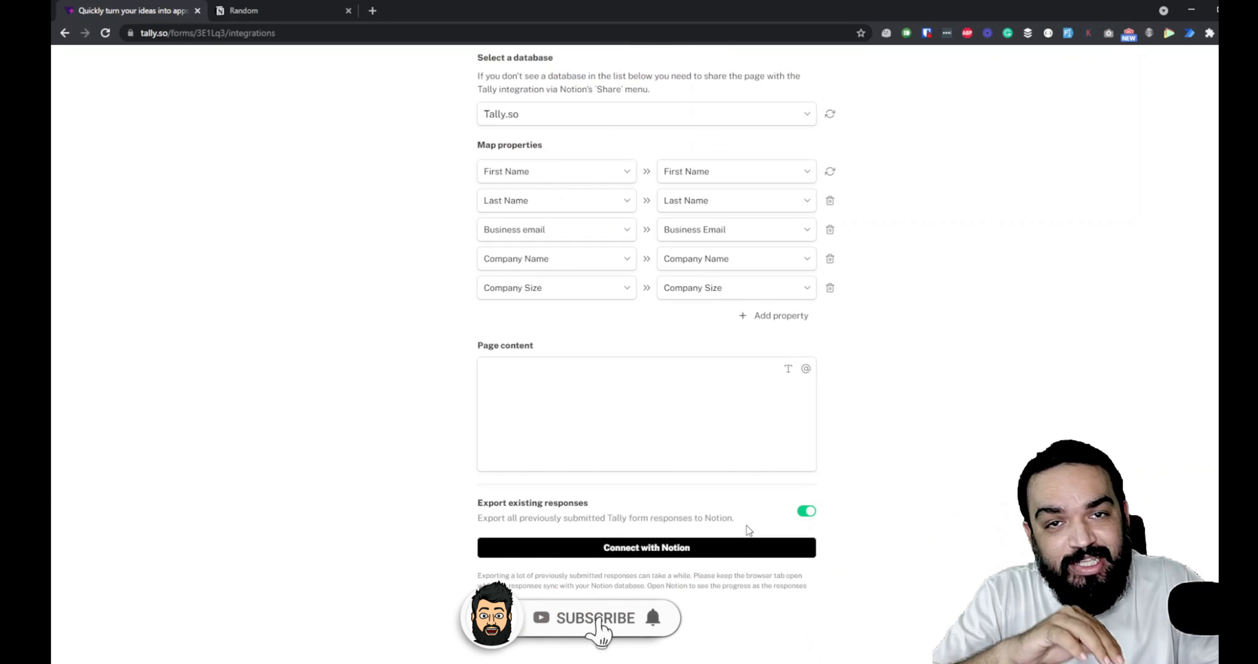
{"action": "left_click", "coordinate": [768, 326]}
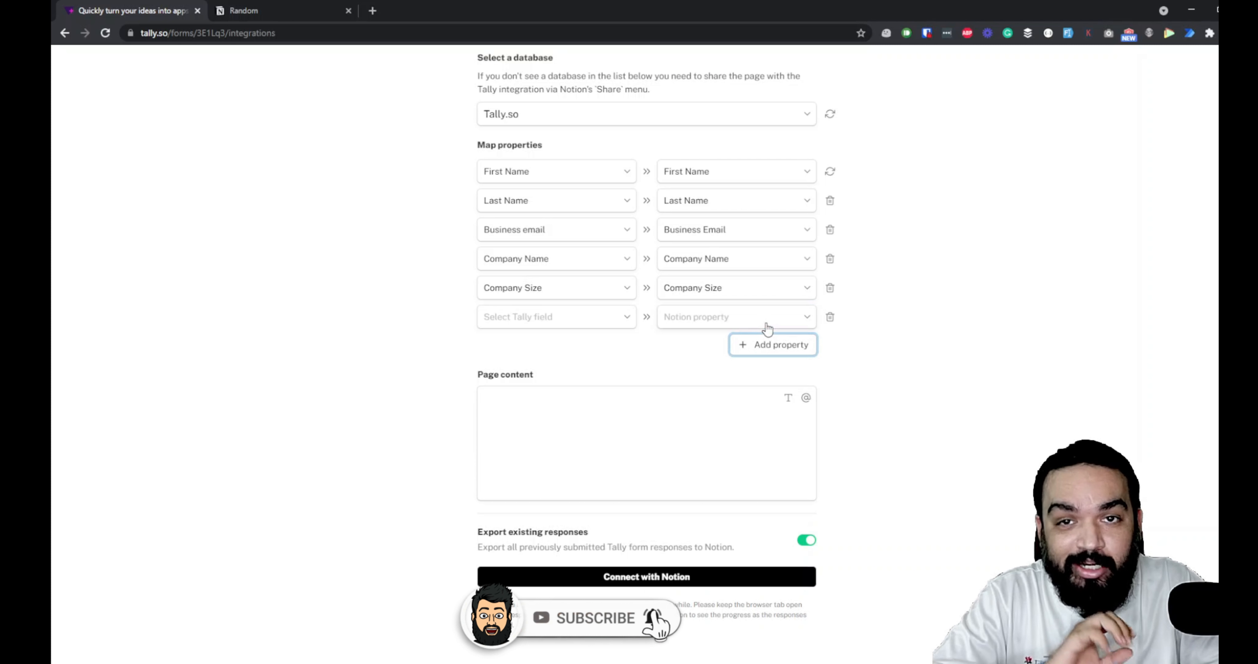
{"action": "left_click", "coordinate": [610, 325]}
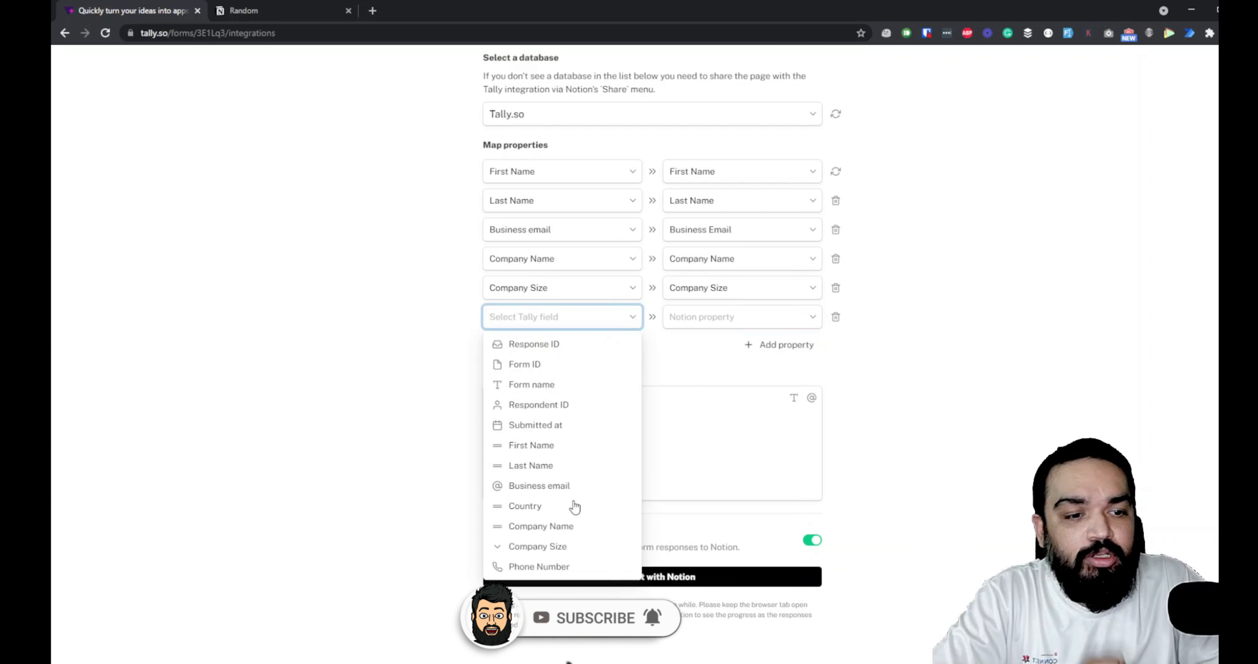
{"action": "left_click", "coordinate": [553, 566]}
{"action": "left_click", "coordinate": [715, 323]}
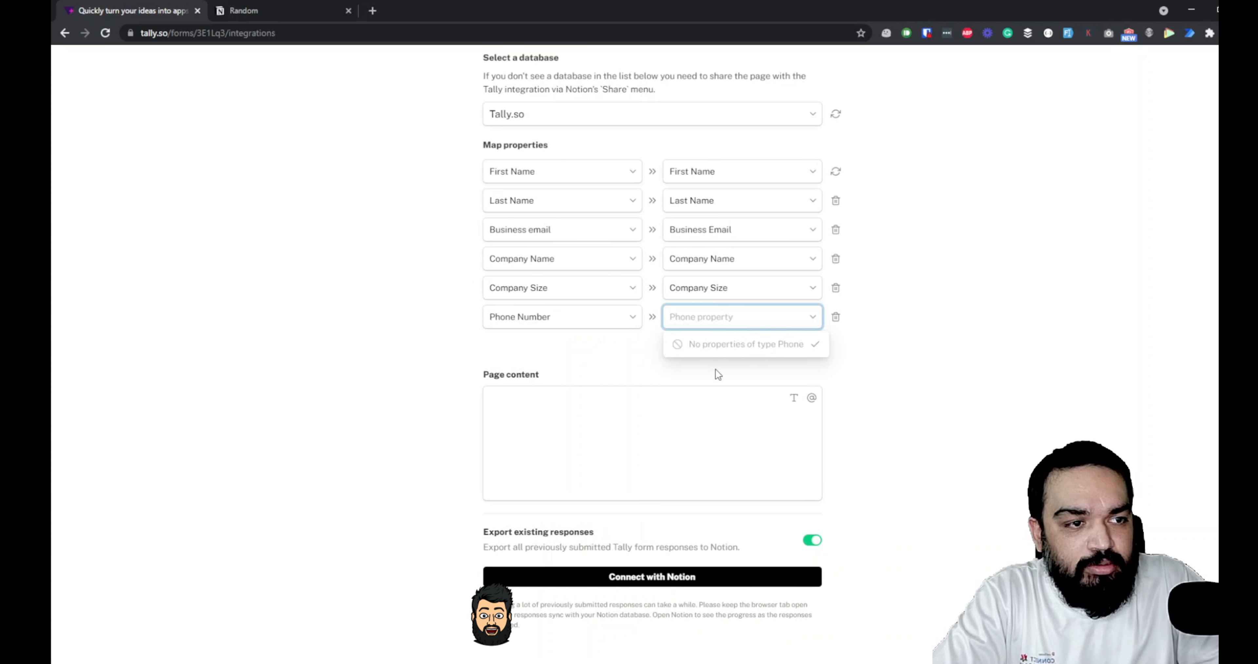
{"action": "left_click", "coordinate": [838, 315]}
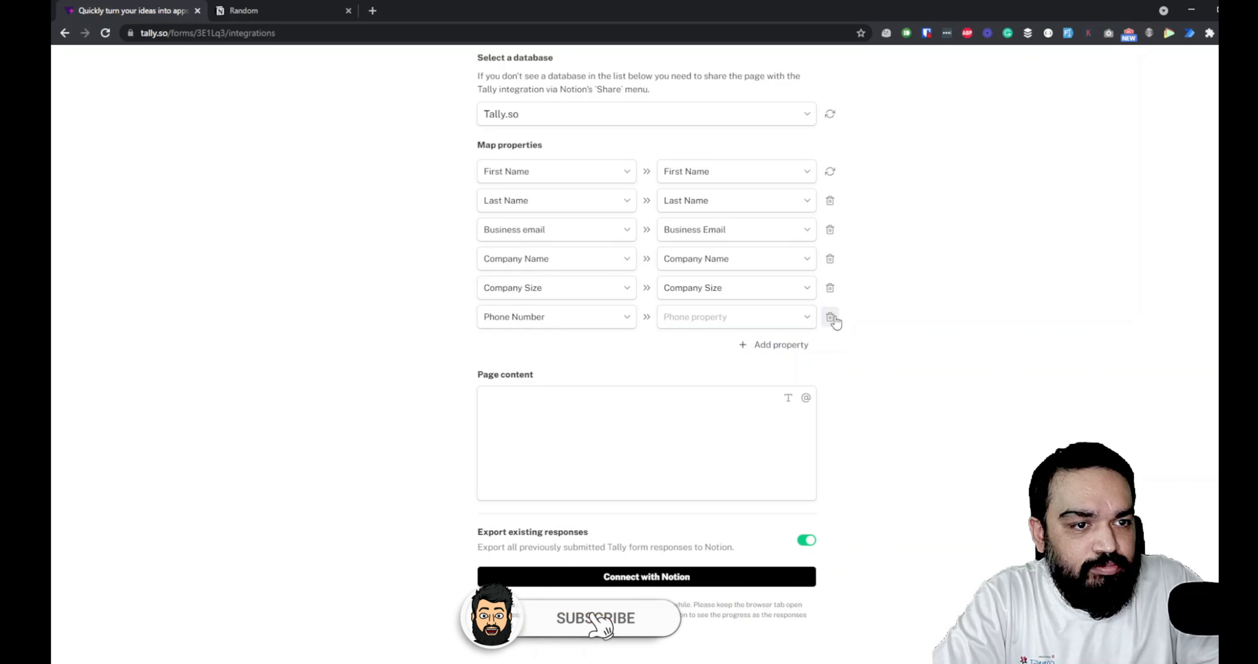
{"action": "left_click", "coordinate": [836, 316]}
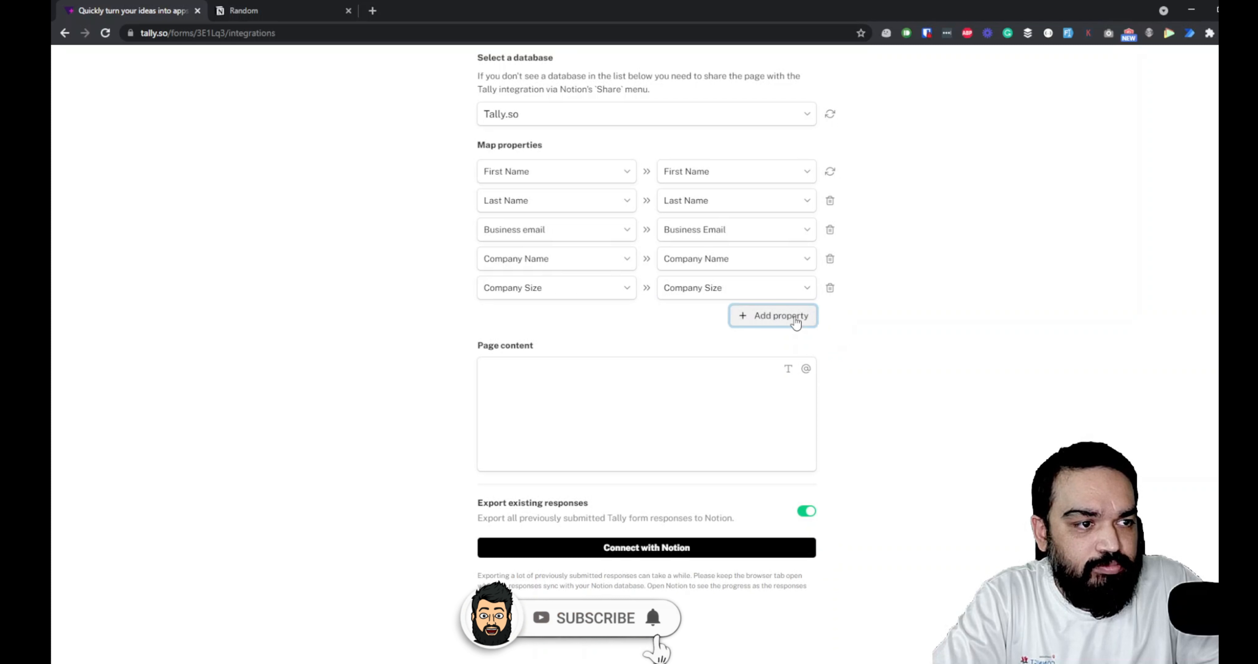
Add a property mapping row with Tally's Phone Number as the source field and check its available Notion properties.
{"action": "left_click", "coordinate": [795, 317]}
{"action": "left_click", "coordinate": [603, 322]}
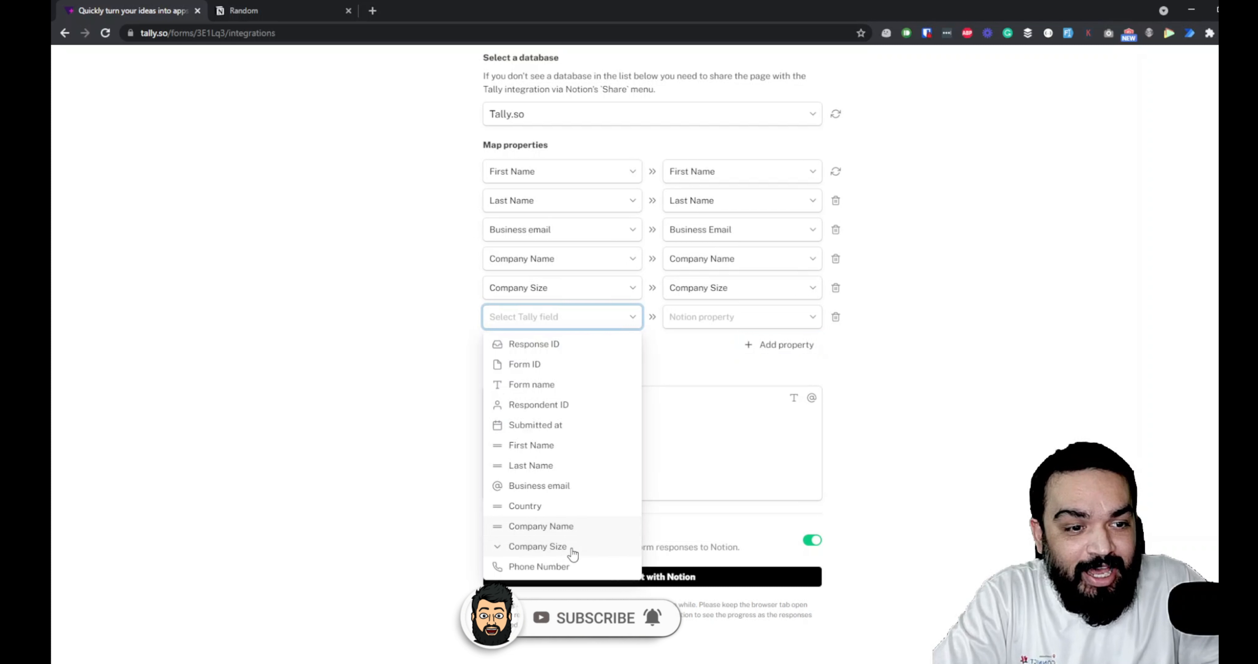
{"action": "left_click", "coordinate": [561, 568]}
{"action": "left_click", "coordinate": [740, 315]}
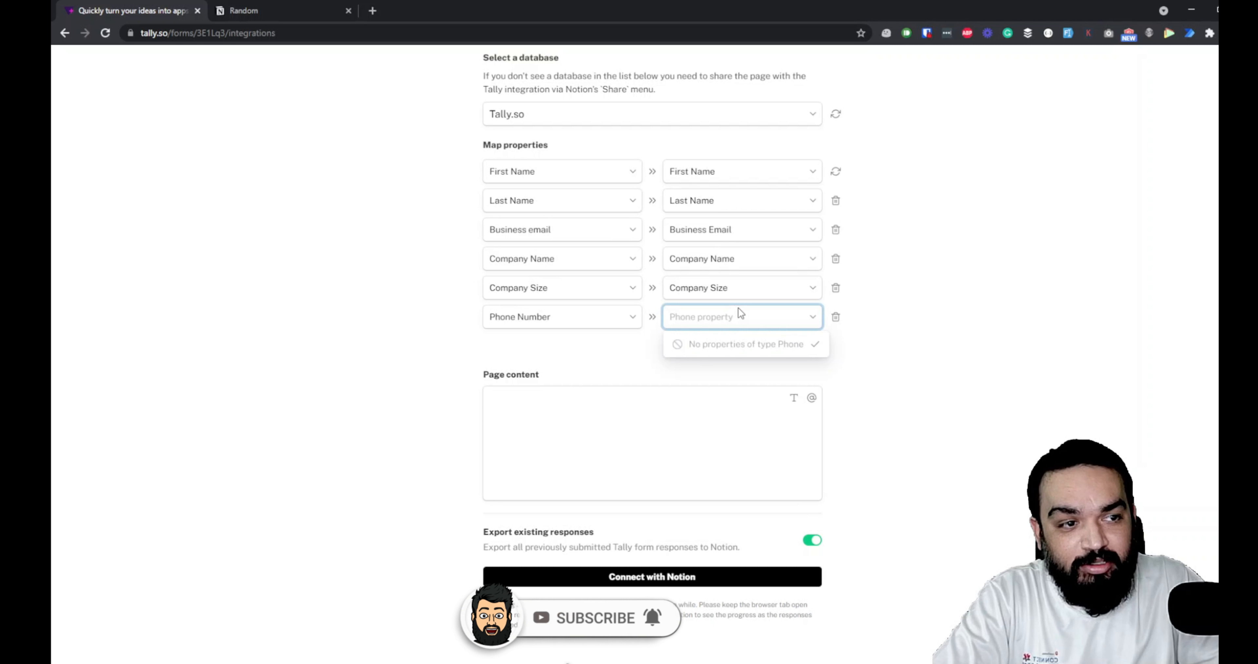
Switch to the Notion page Random and change the Phone Number column's property type to Phone.
{"action": "left_click", "coordinate": [282, 13]}
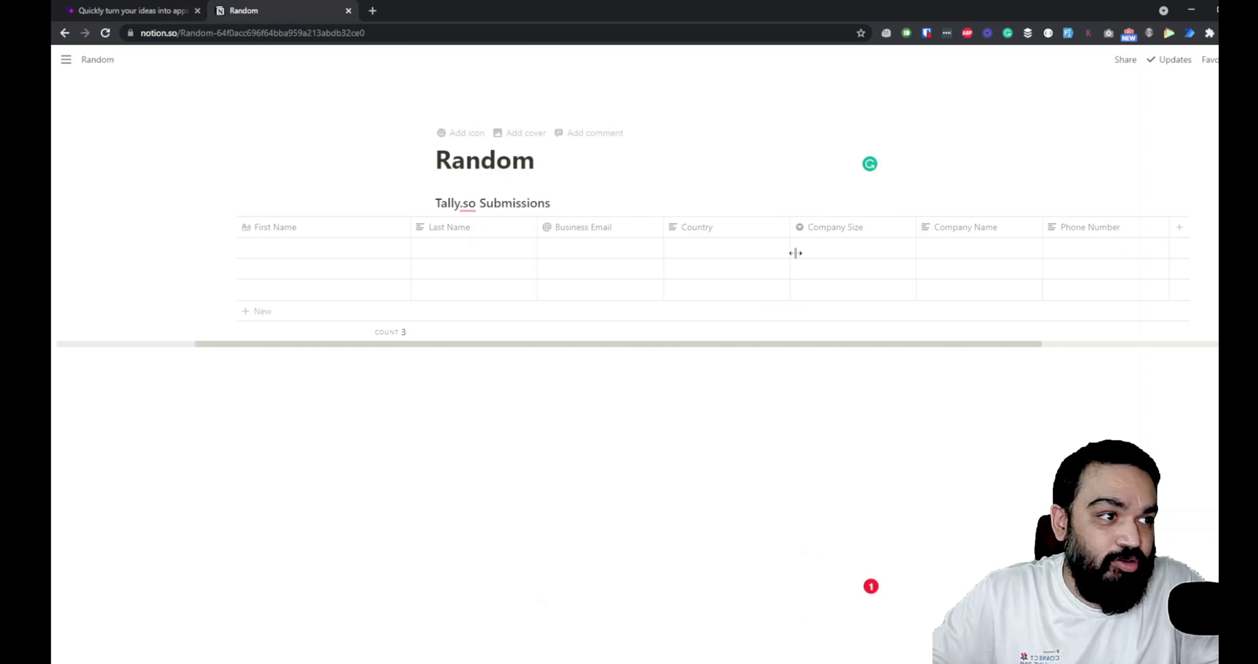
{"action": "left_click_drag", "start_coordinate": [867, 343], "coordinate": [1089, 354]}
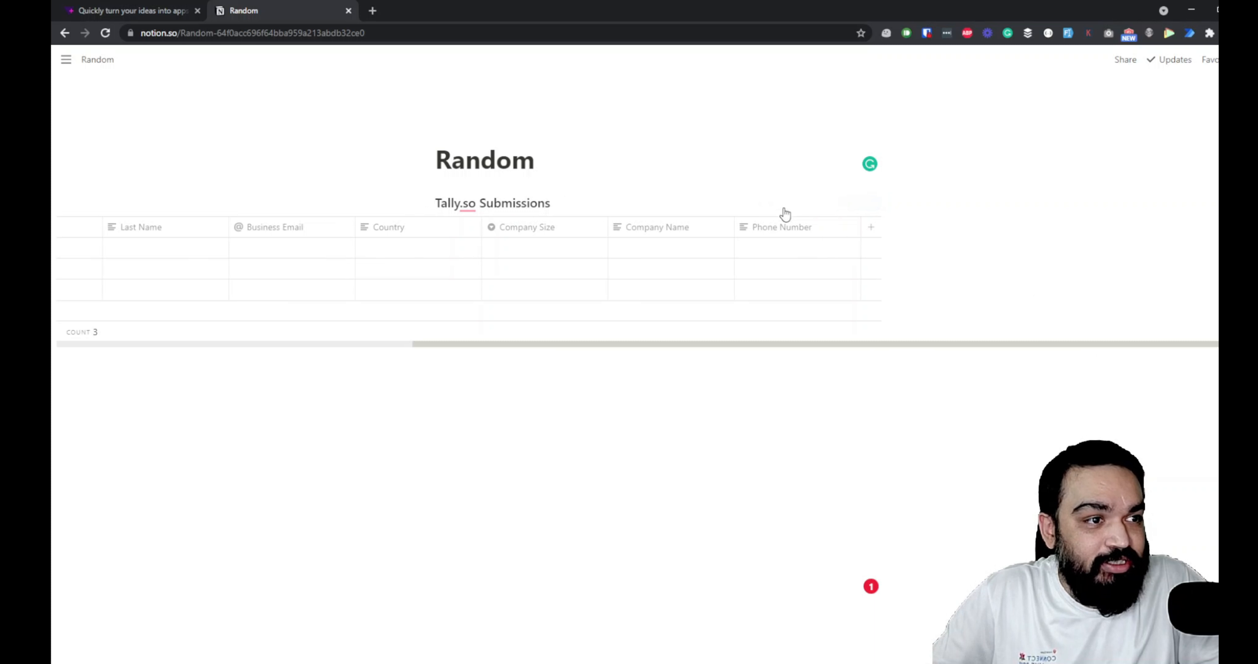
{"action": "left_click", "coordinate": [780, 227]}
{"action": "left_click", "coordinate": [791, 299]}
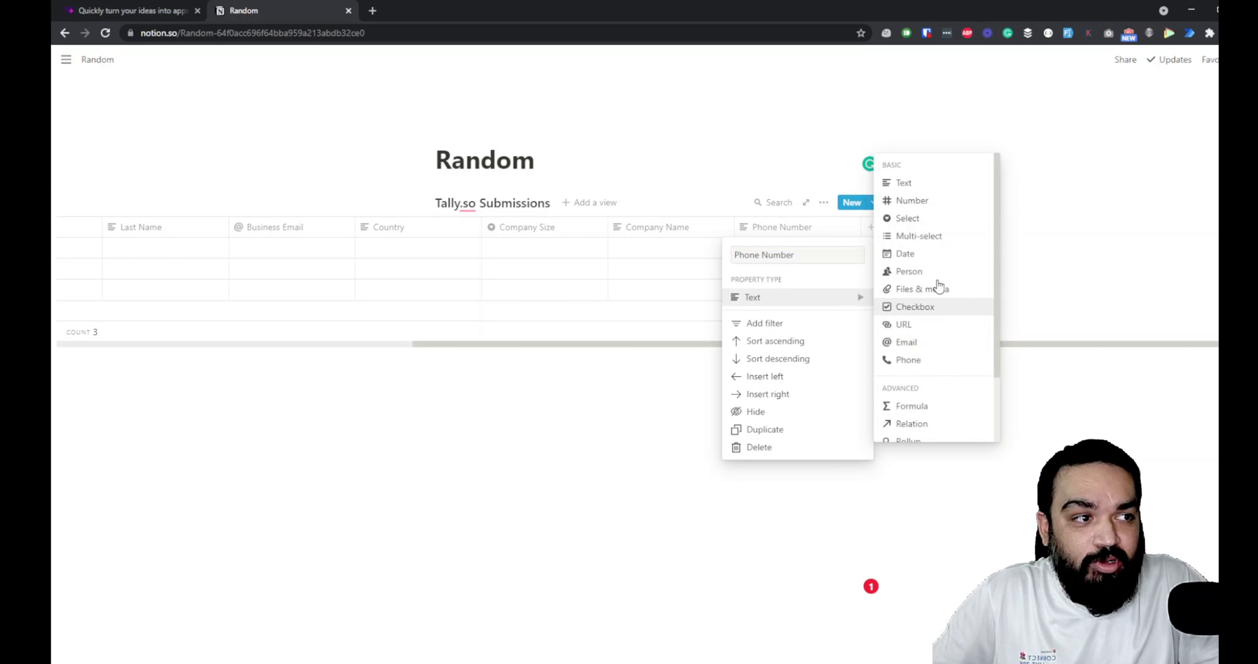
{"action": "left_click", "coordinate": [935, 360]}
Return to Tally, refresh the Notion properties and map the Phone Number field to the Phone Number property.
{"action": "left_click", "coordinate": [153, 13]}
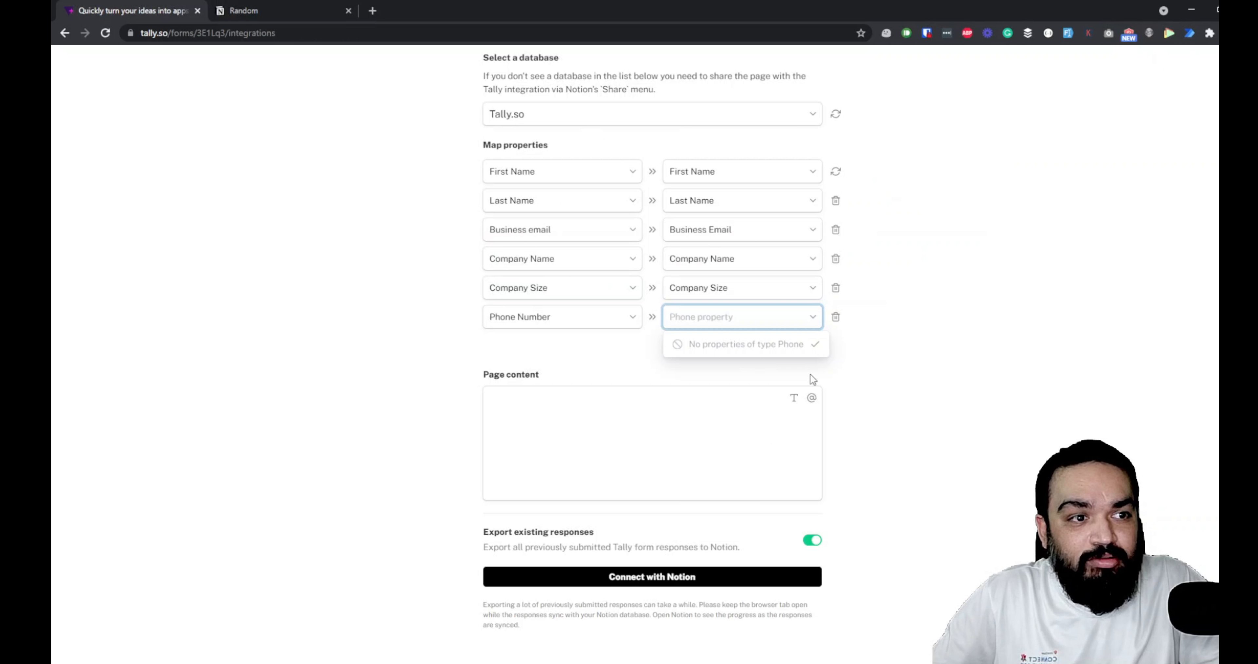
{"action": "left_click", "coordinate": [812, 380]}
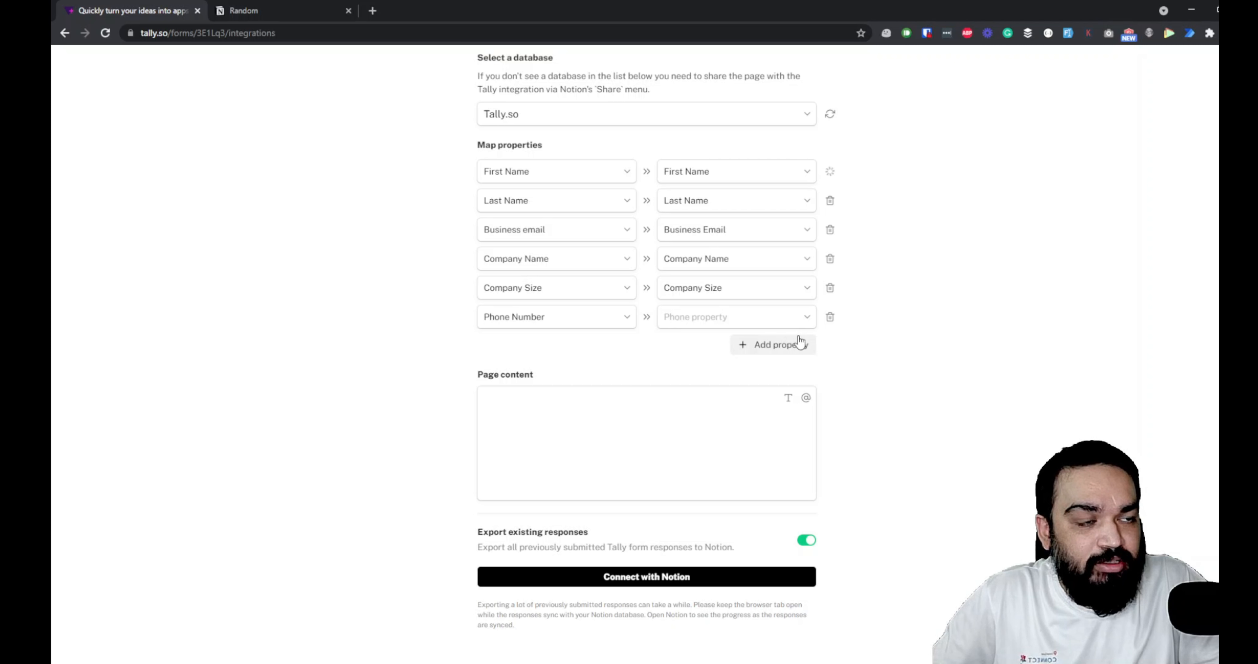
{"action": "left_click", "coordinate": [805, 322]}
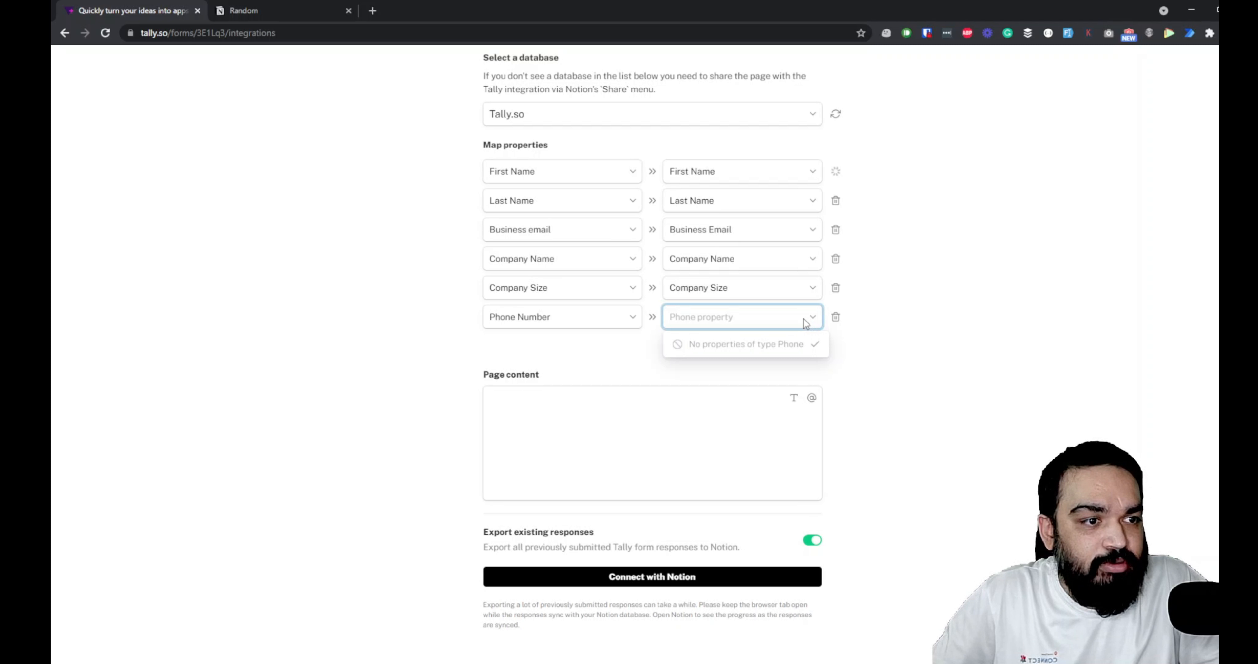
{"action": "left_click", "coordinate": [805, 322]}
{"action": "left_click", "coordinate": [765, 321]}
{"action": "left_click", "coordinate": [765, 321]}
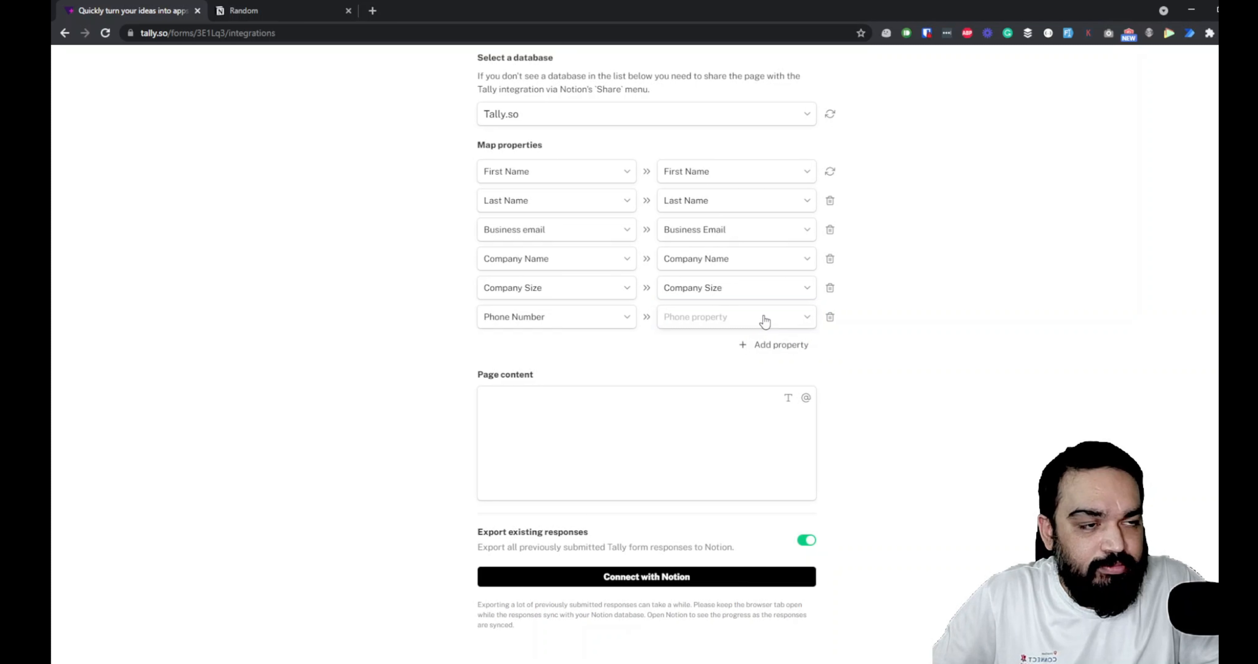
{"action": "left_click", "coordinate": [765, 321]}
{"action": "left_click", "coordinate": [720, 343]}
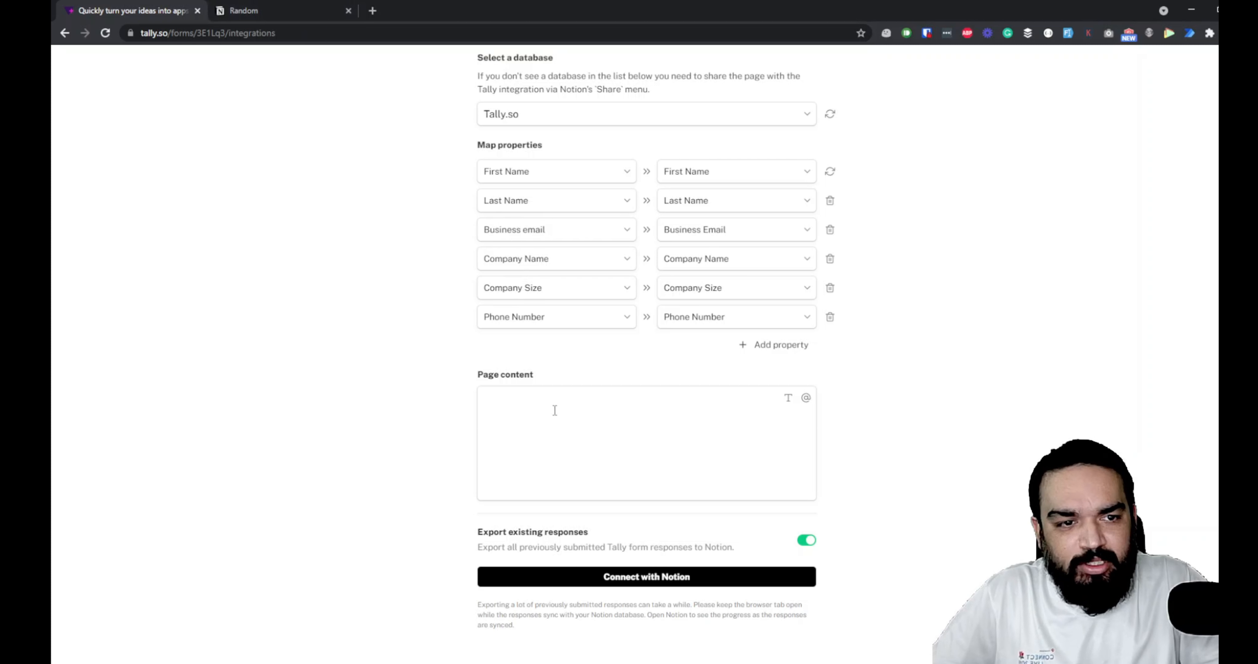
Connect the form with Notion, leaving the page content empty and the export of existing responses enabled.
{"action": "left_click", "coordinate": [581, 435]}
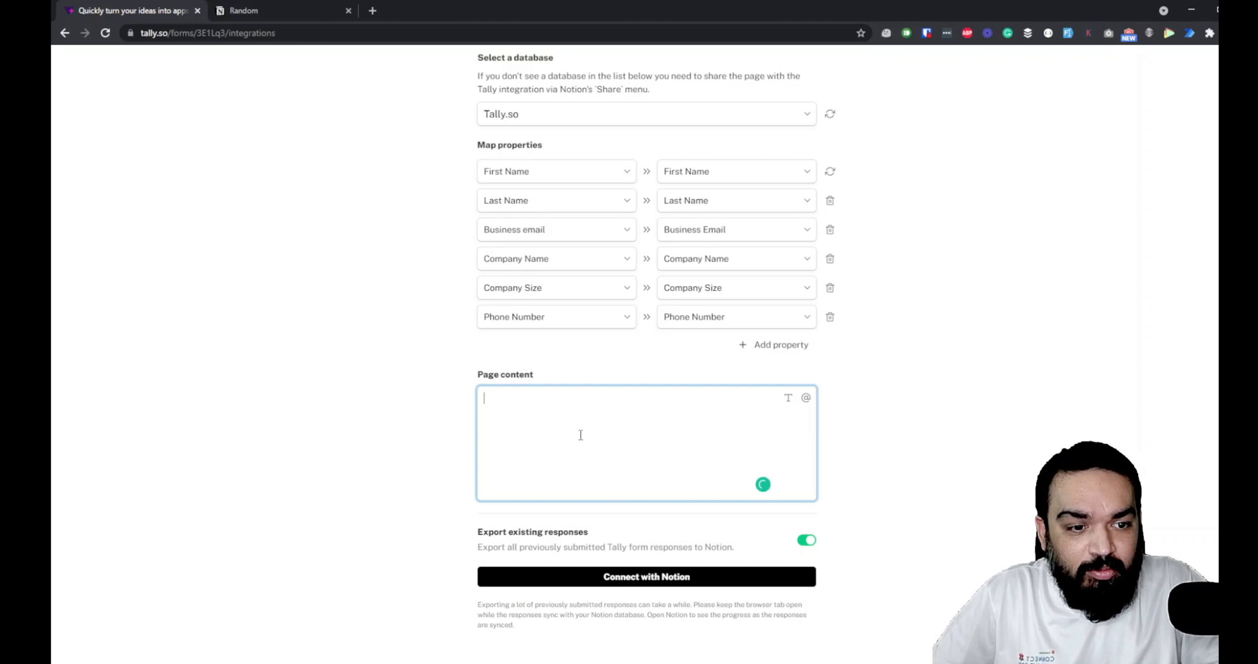
{"action": "scroll", "coordinate": [931, 437], "scroll_direction": "down", "scroll_amount": 1}
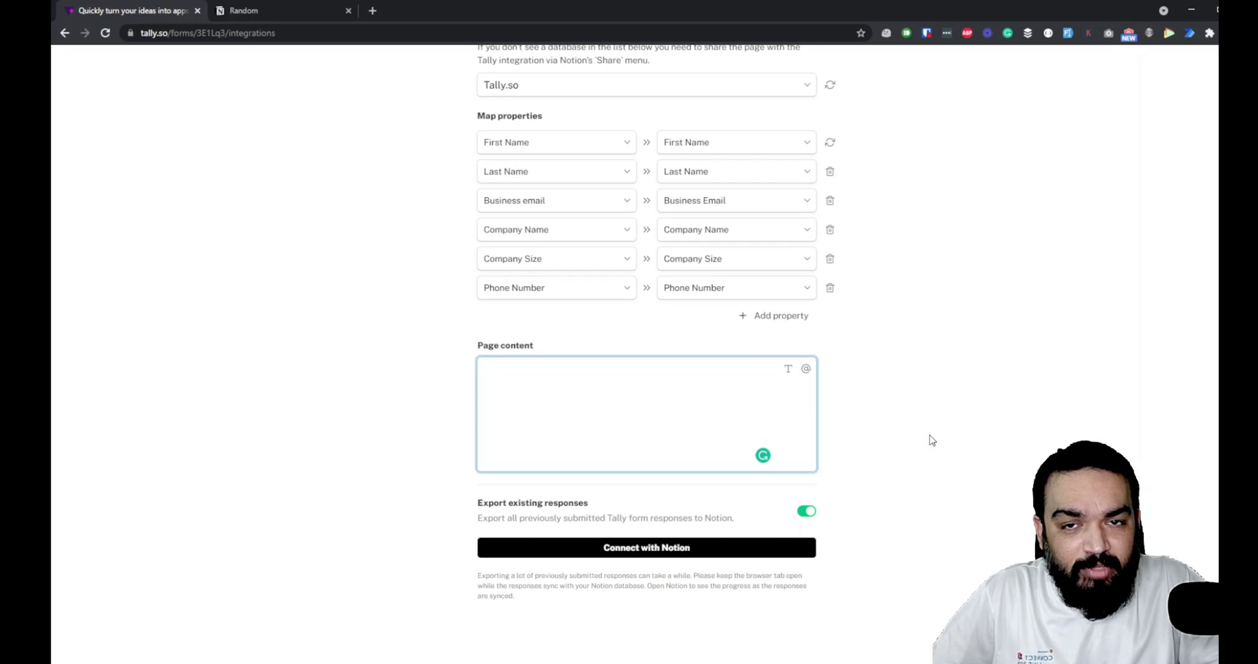
{"action": "left_click", "coordinate": [930, 439]}
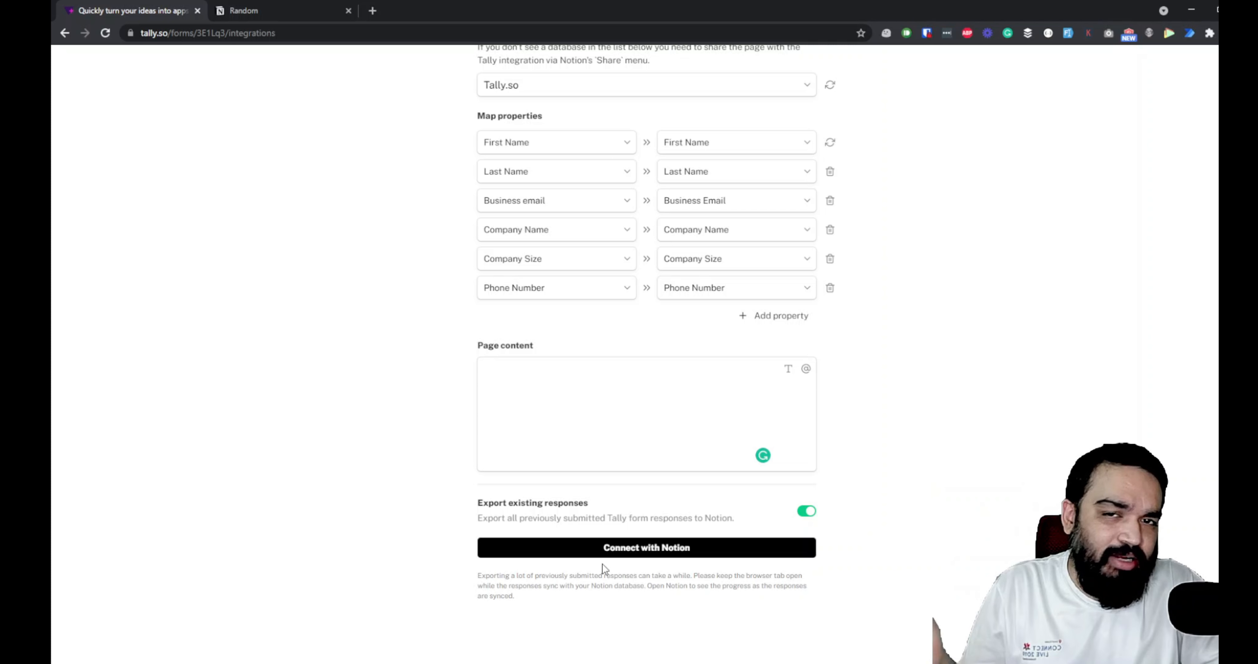
{"action": "left_click", "coordinate": [682, 553]}
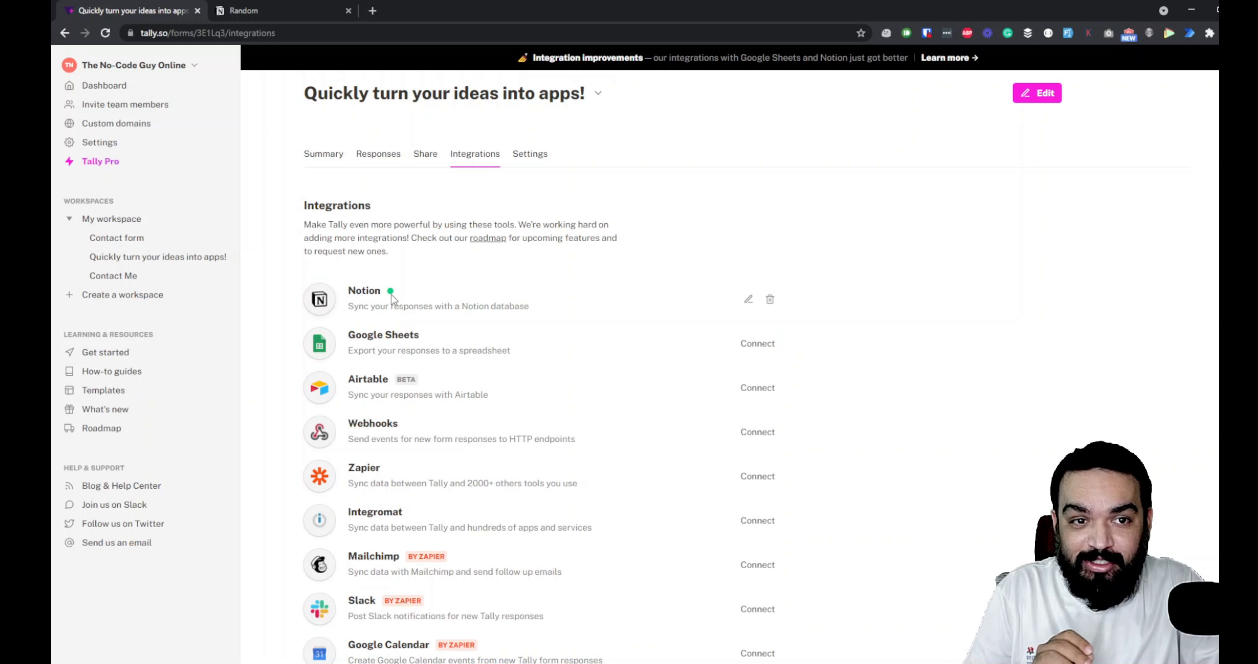
Switch to the Notion page Random and examine the Tally.so Submissions table for the synced form responses.
{"action": "mouse_move", "coordinate": [391, 296]}
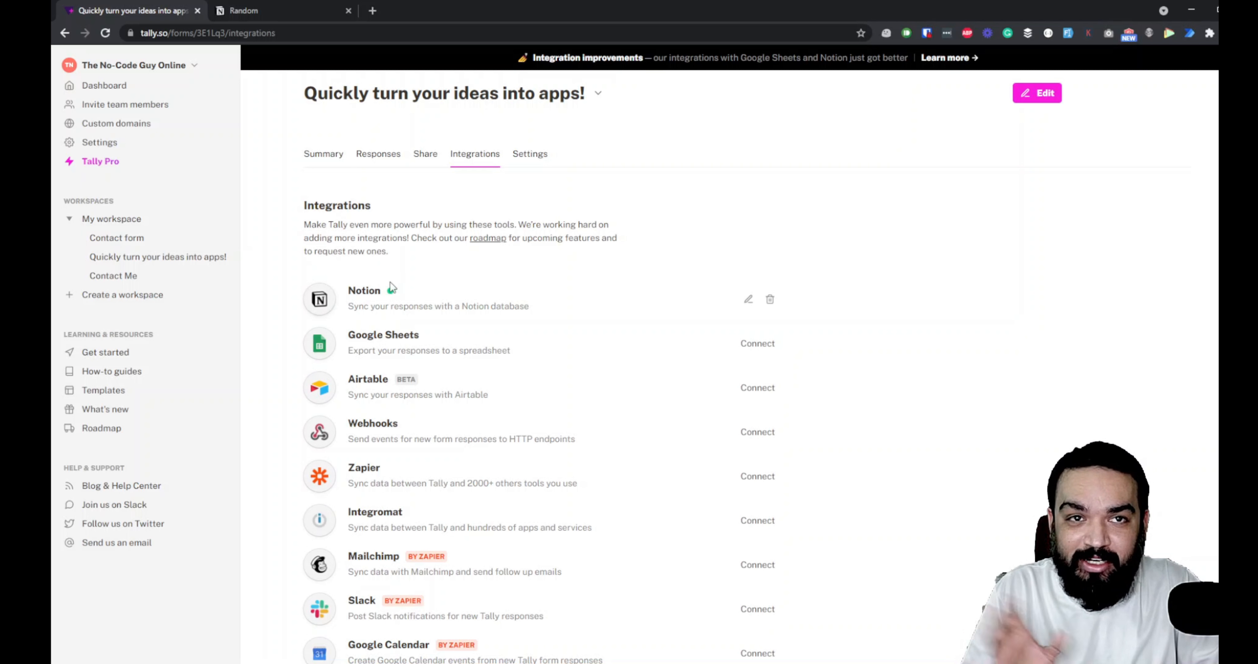
{"action": "left_click", "coordinate": [307, 10]}
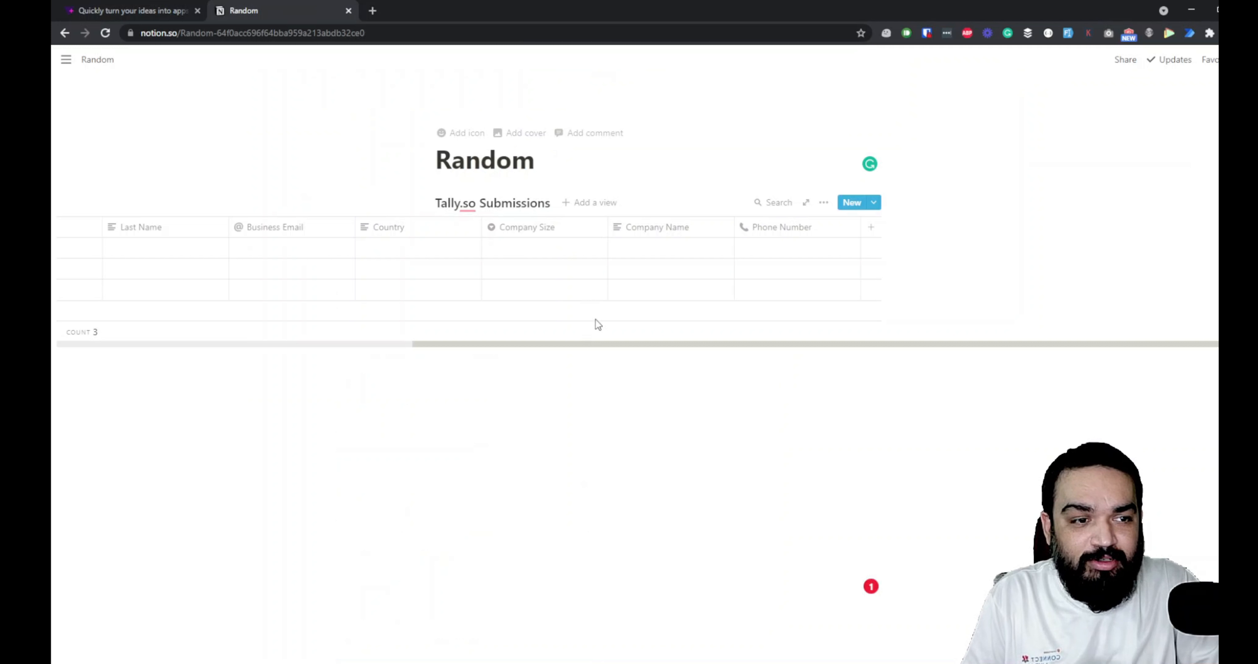
{"action": "left_click", "coordinate": [601, 354]}
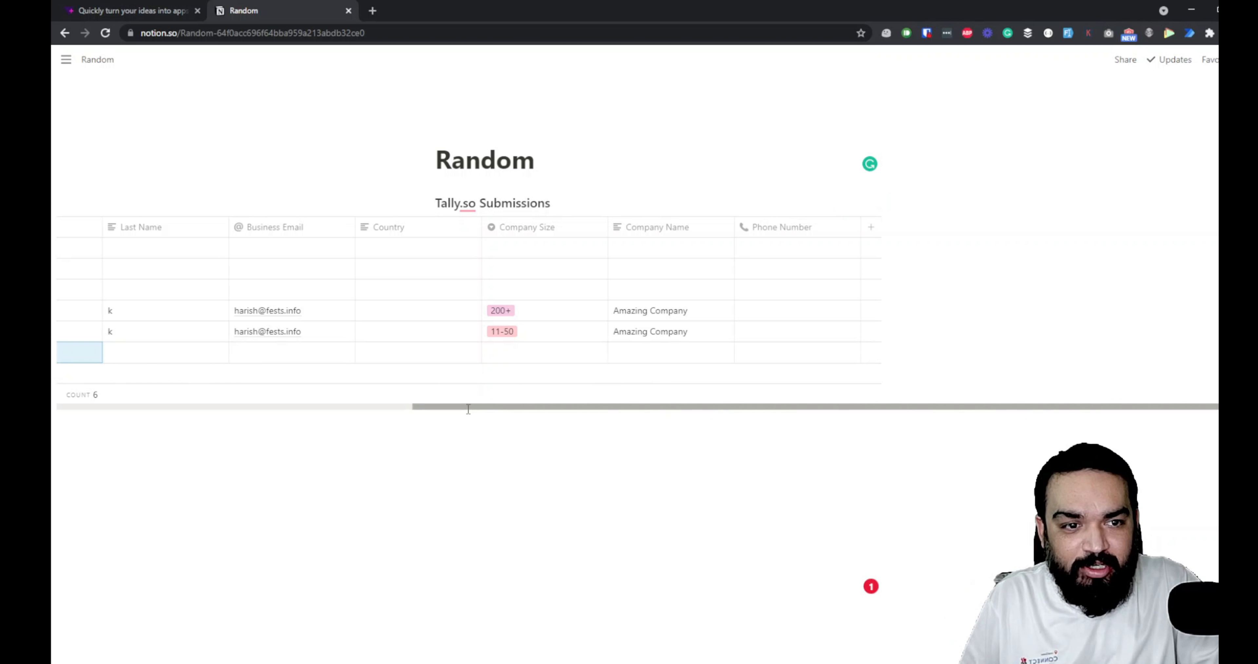
{"action": "left_click_drag", "start_coordinate": [465, 408], "coordinate": [197, 395]}
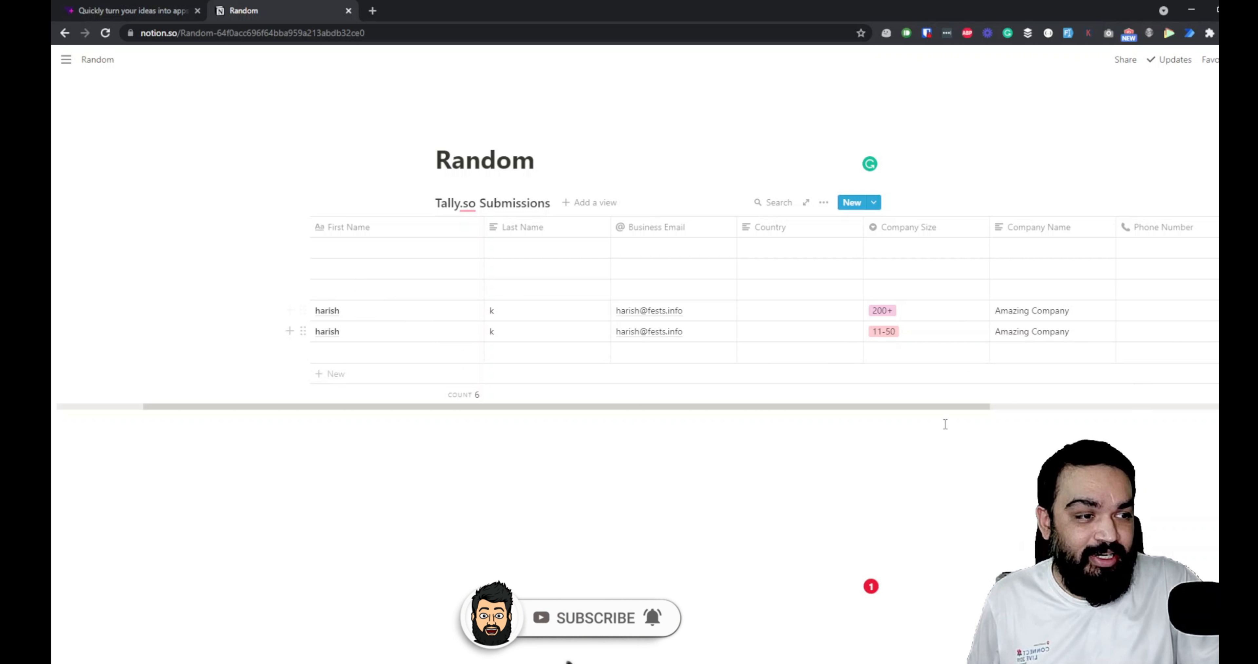
{"action": "left_click_drag", "start_coordinate": [944, 406], "coordinate": [901, 415]}
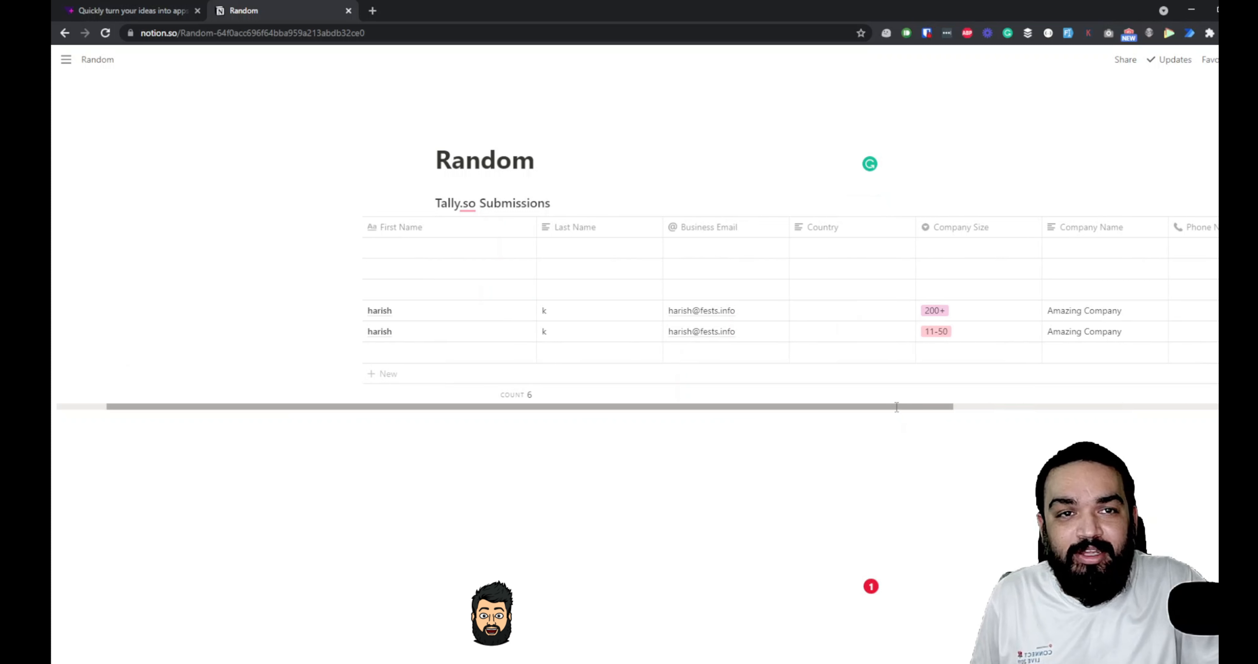
Return to Tally, review the Notion integration's mapping and available source fields, and close its settings without changes.
{"action": "left_click", "coordinate": [117, 12]}
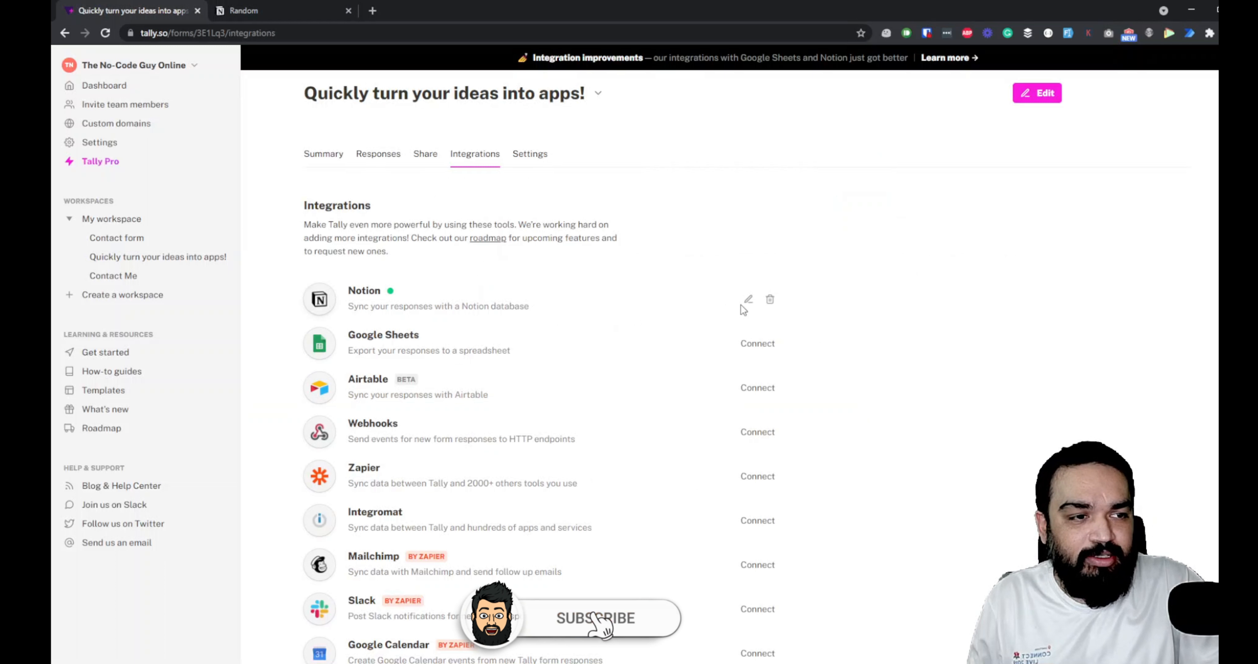
{"action": "left_click", "coordinate": [748, 299]}
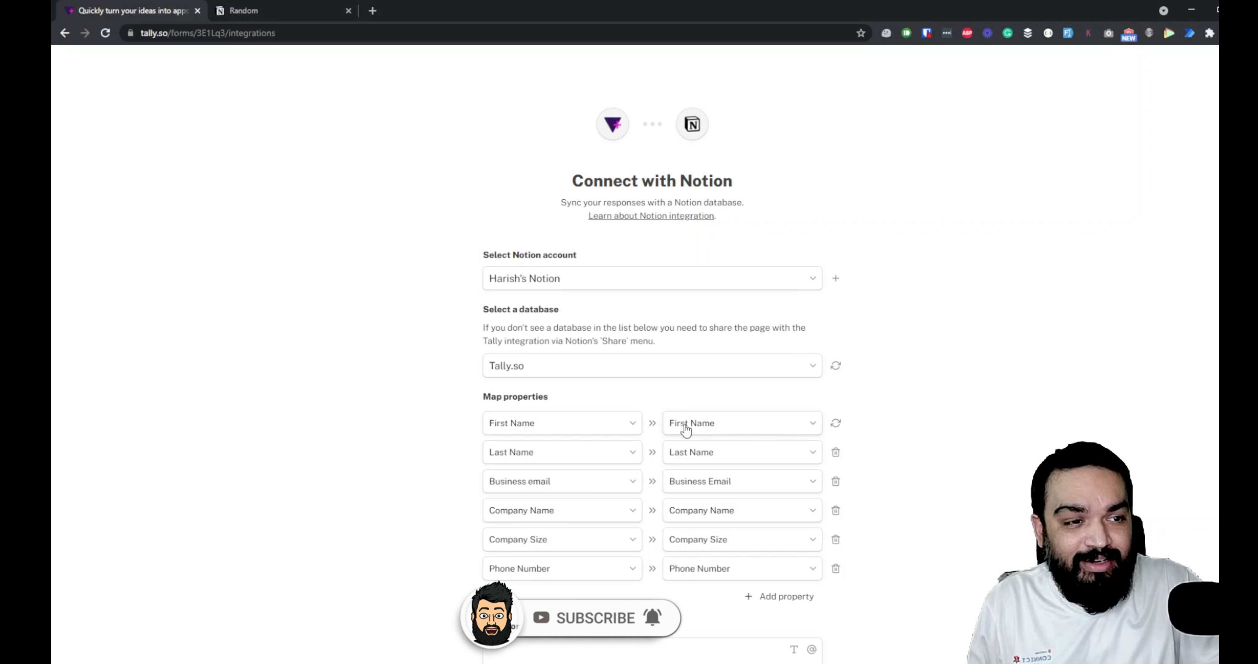
{"action": "left_click", "coordinate": [612, 424]}
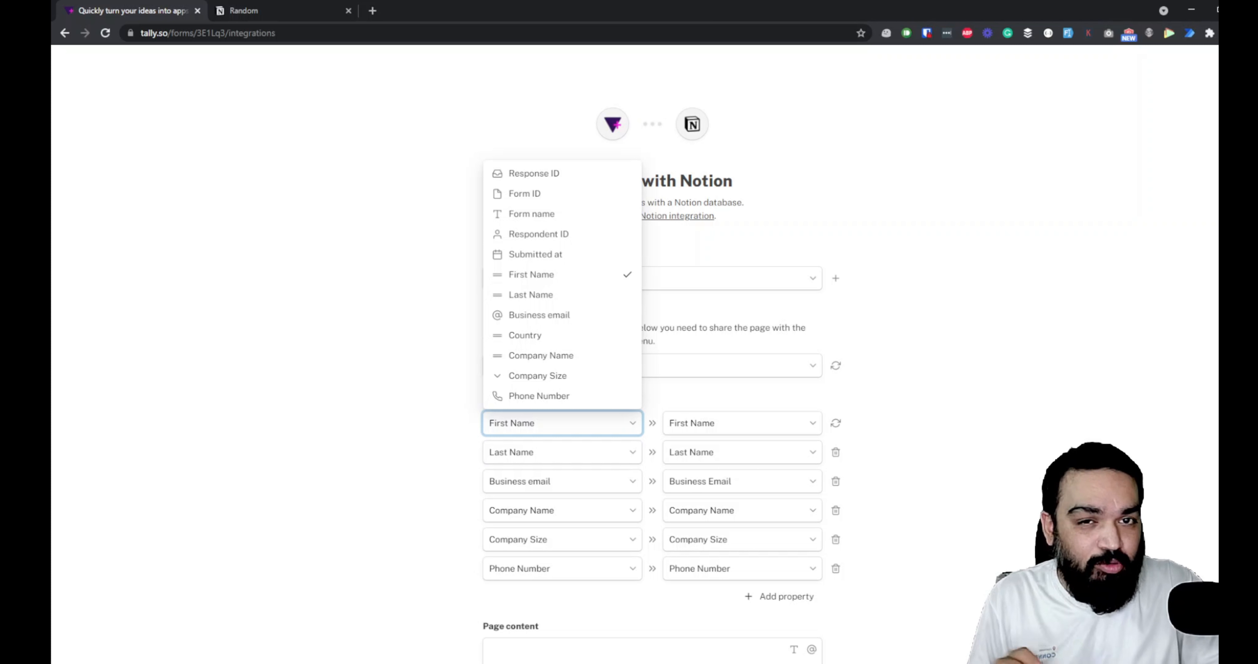
{"action": "left_click", "coordinate": [1052, 270]}
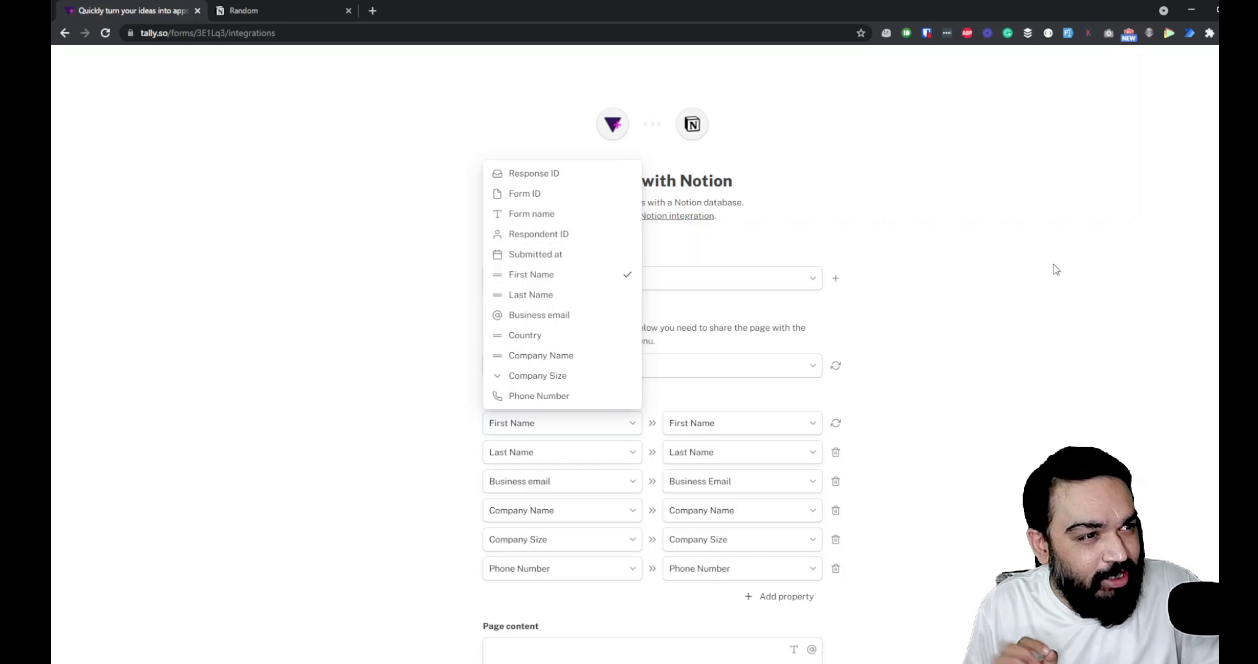
{"action": "left_click", "coordinate": [1202, 86]}
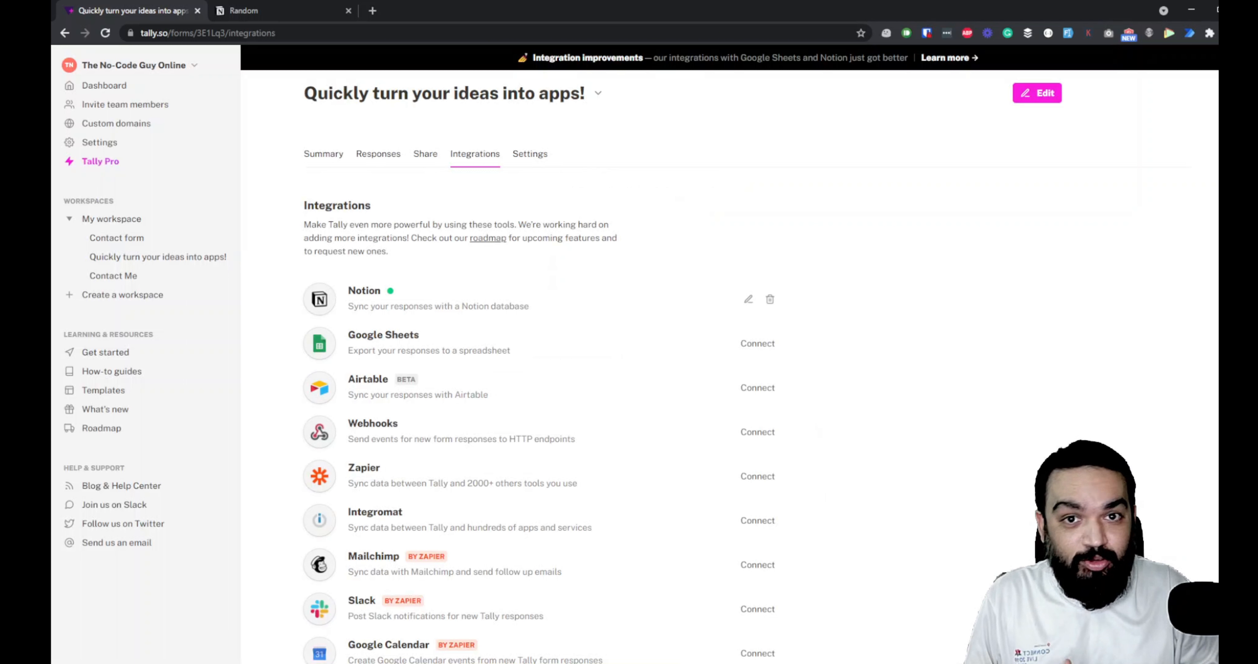